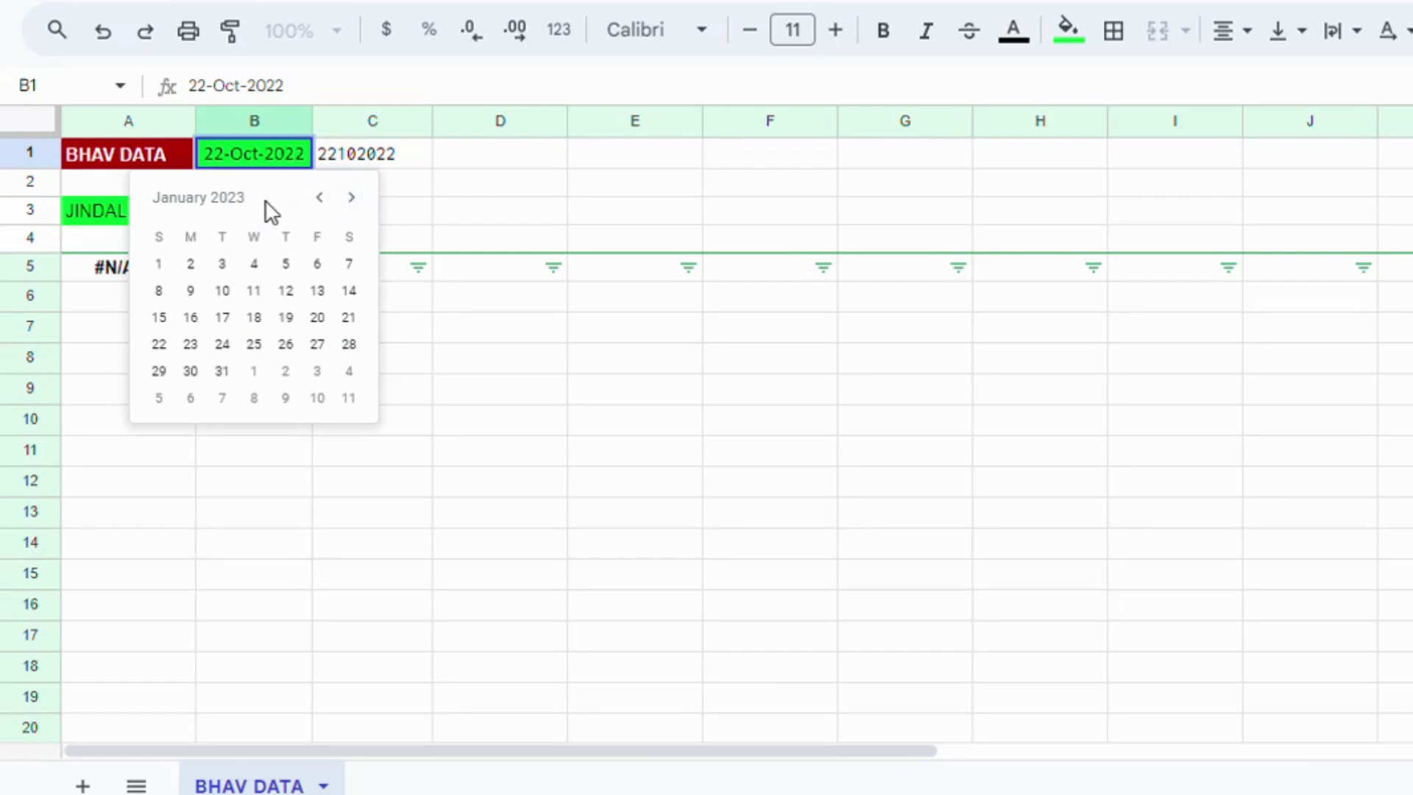
Set the bhav data date in B1 to 9-Jan-2023 and choose INFY as the symbol in A3
{"action": "left_click", "coordinate": [192, 293]}
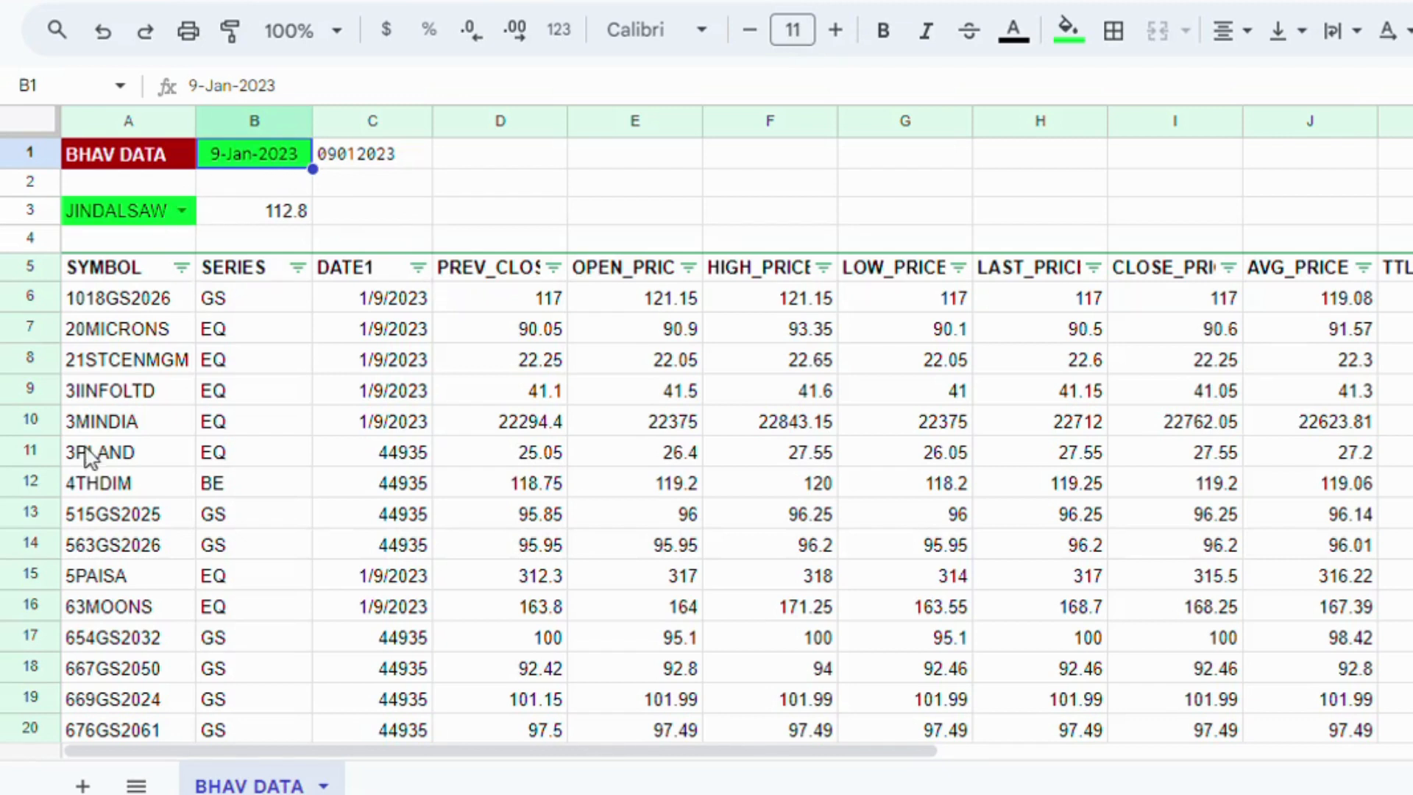
{"action": "left_click", "coordinate": [182, 211]}
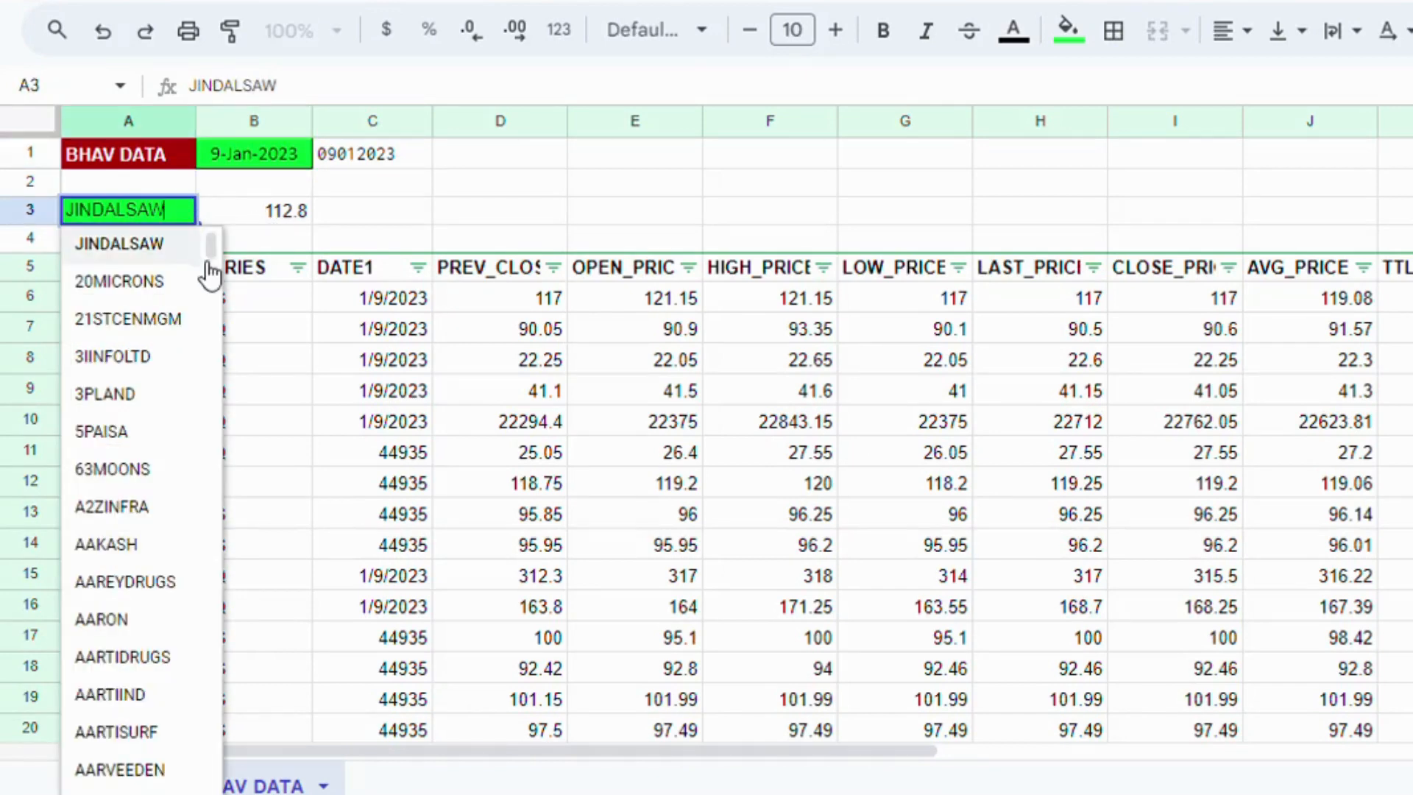
{"action": "left_click_drag", "start_coordinate": [209, 245], "coordinate": [210, 479]}
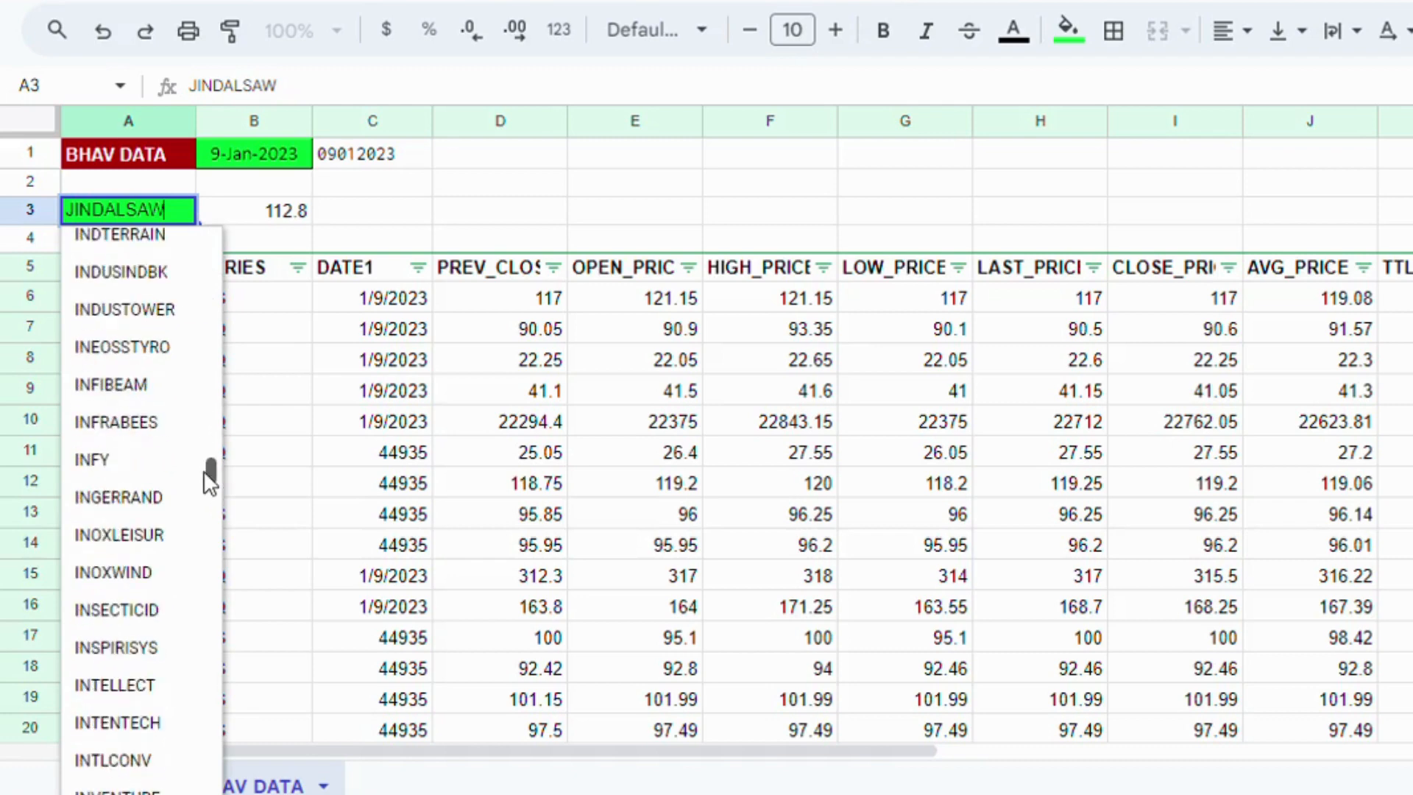
{"action": "left_click", "coordinate": [96, 461]}
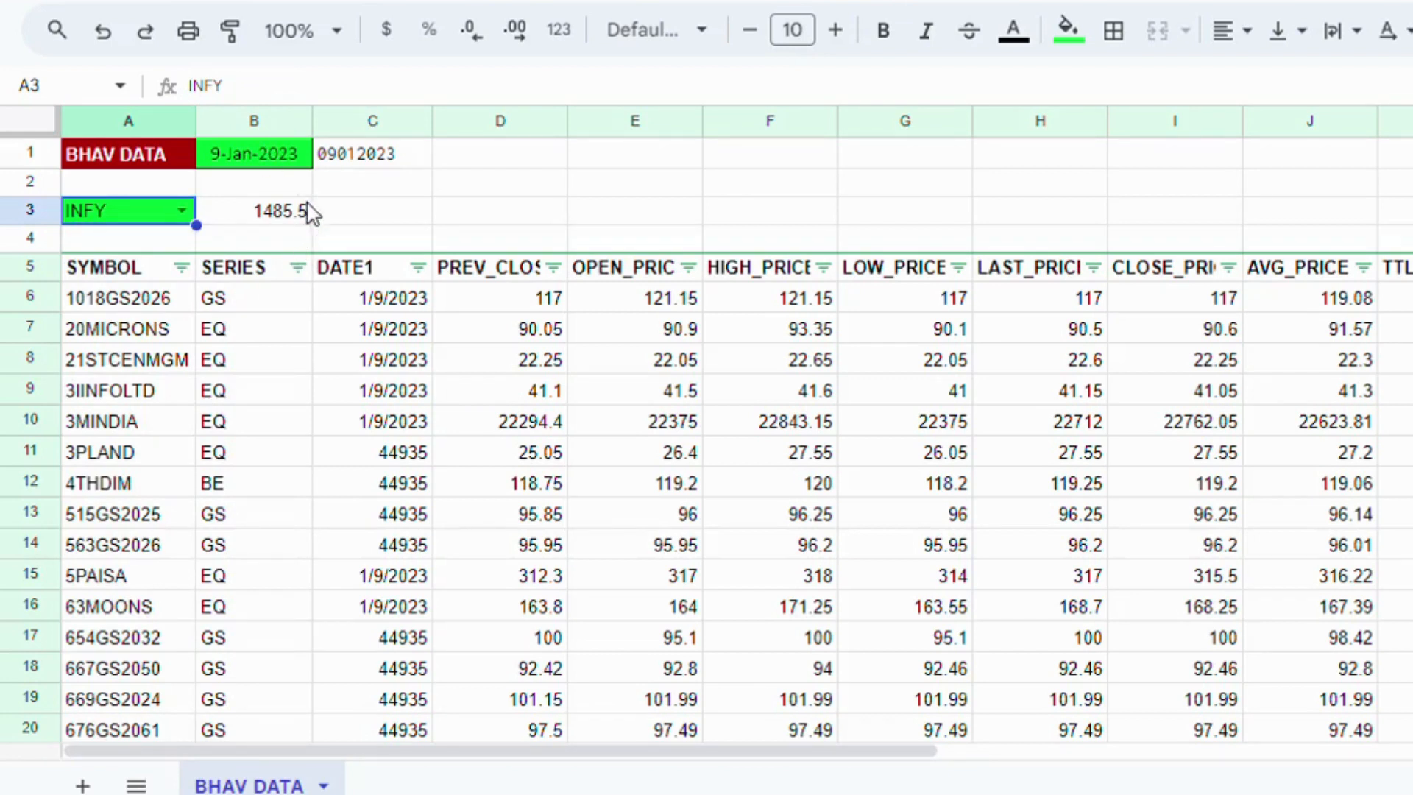
Change the bhav data date in B1 to 12-Jun-2023 to load that day's prices
{"action": "double_click", "coordinate": [287, 168]}
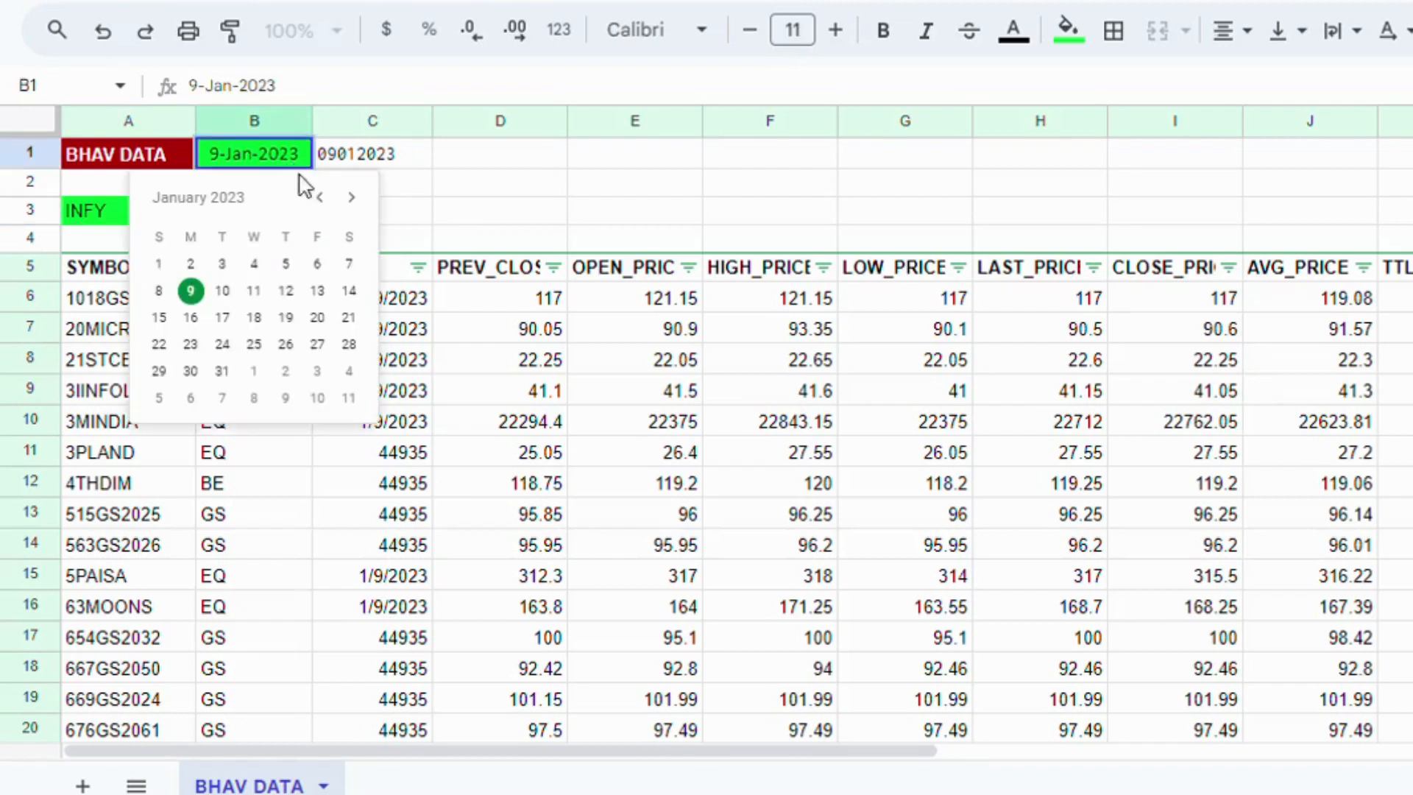
{"action": "left_click", "coordinate": [352, 197]}
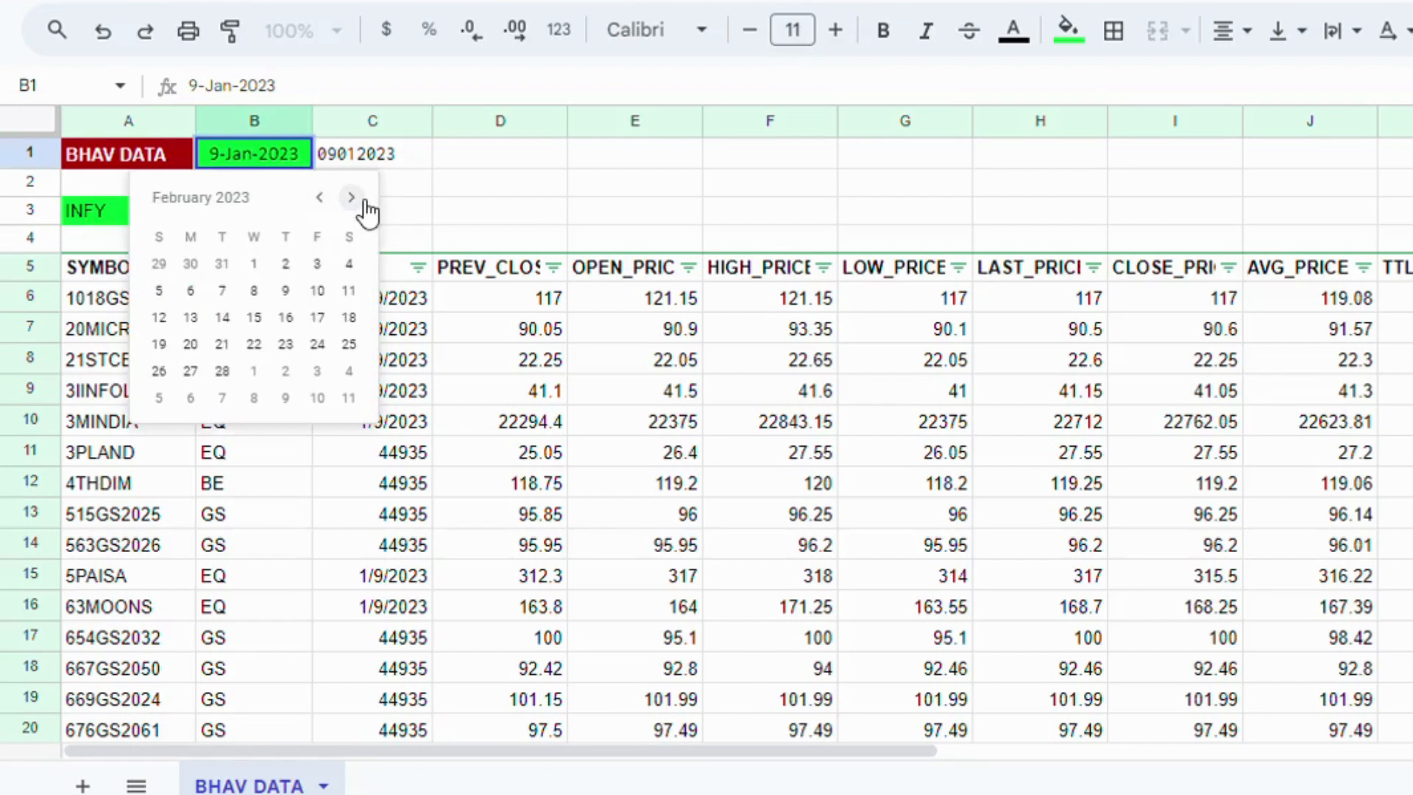
{"action": "left_click", "coordinate": [364, 202]}
{"action": "left_click", "coordinate": [363, 201]}
{"action": "left_click", "coordinate": [363, 201]}
{"action": "left_click", "coordinate": [364, 202]}
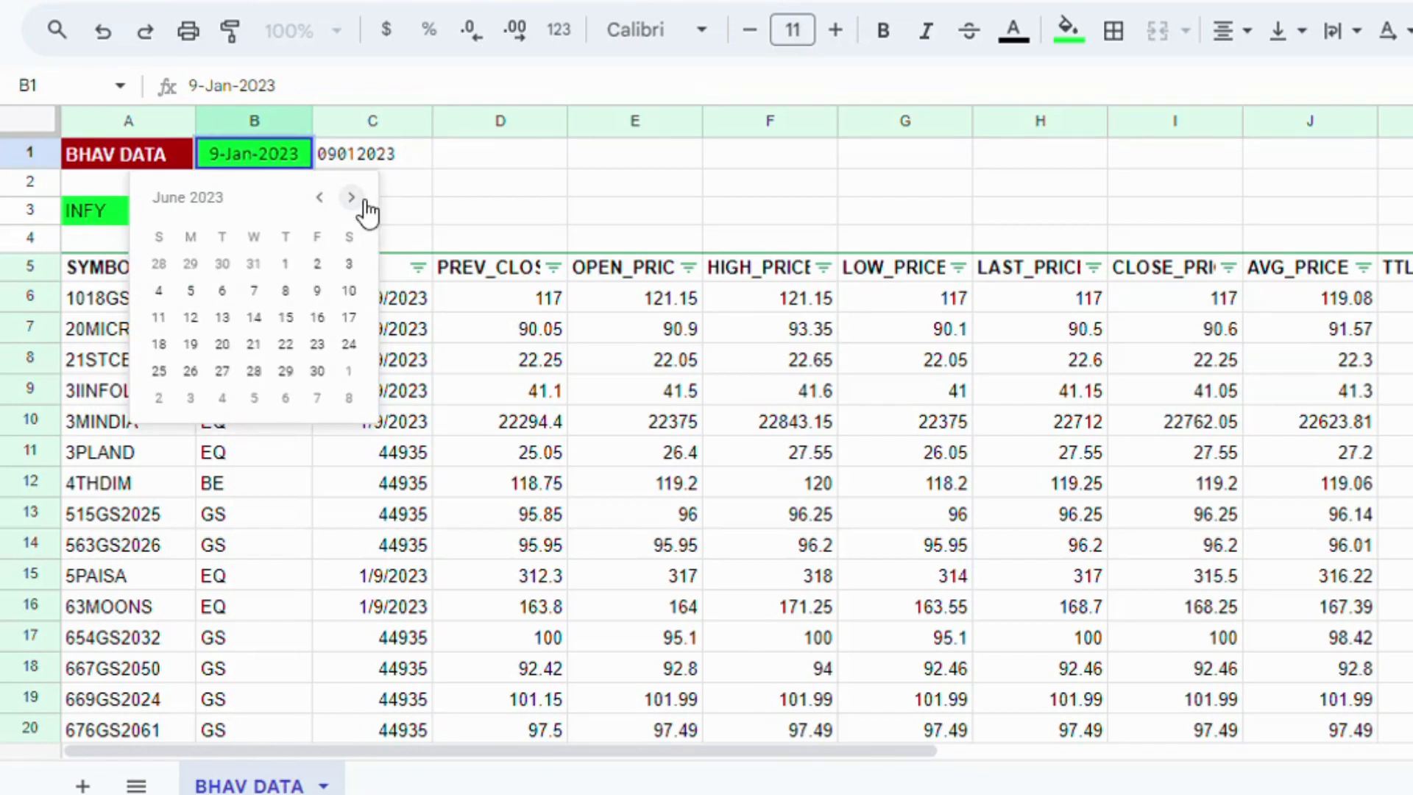
{"action": "left_click", "coordinate": [191, 318]}
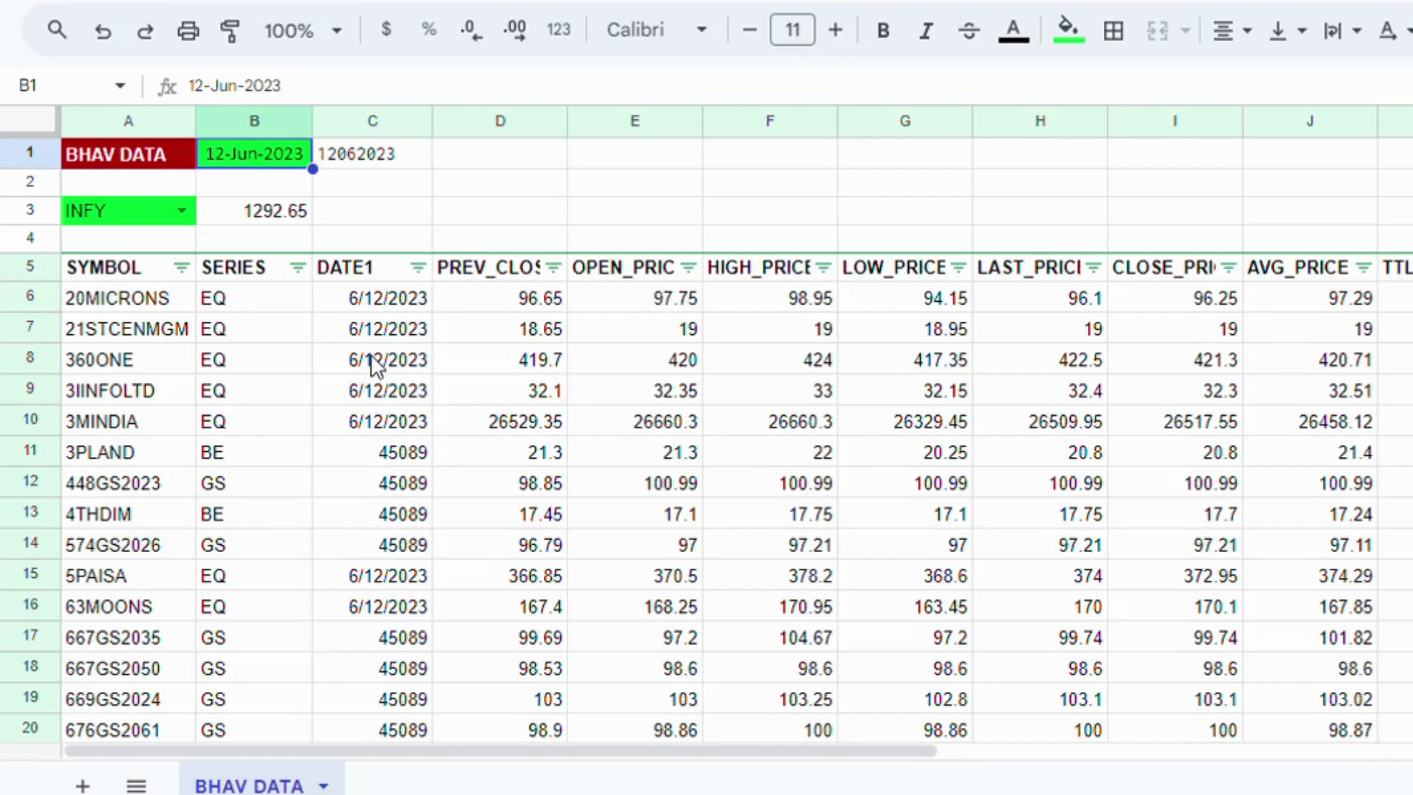
Change the bhav data date in B1 to 20-Oct-2023 to load that day's prices
{"action": "double_click", "coordinate": [250, 168]}
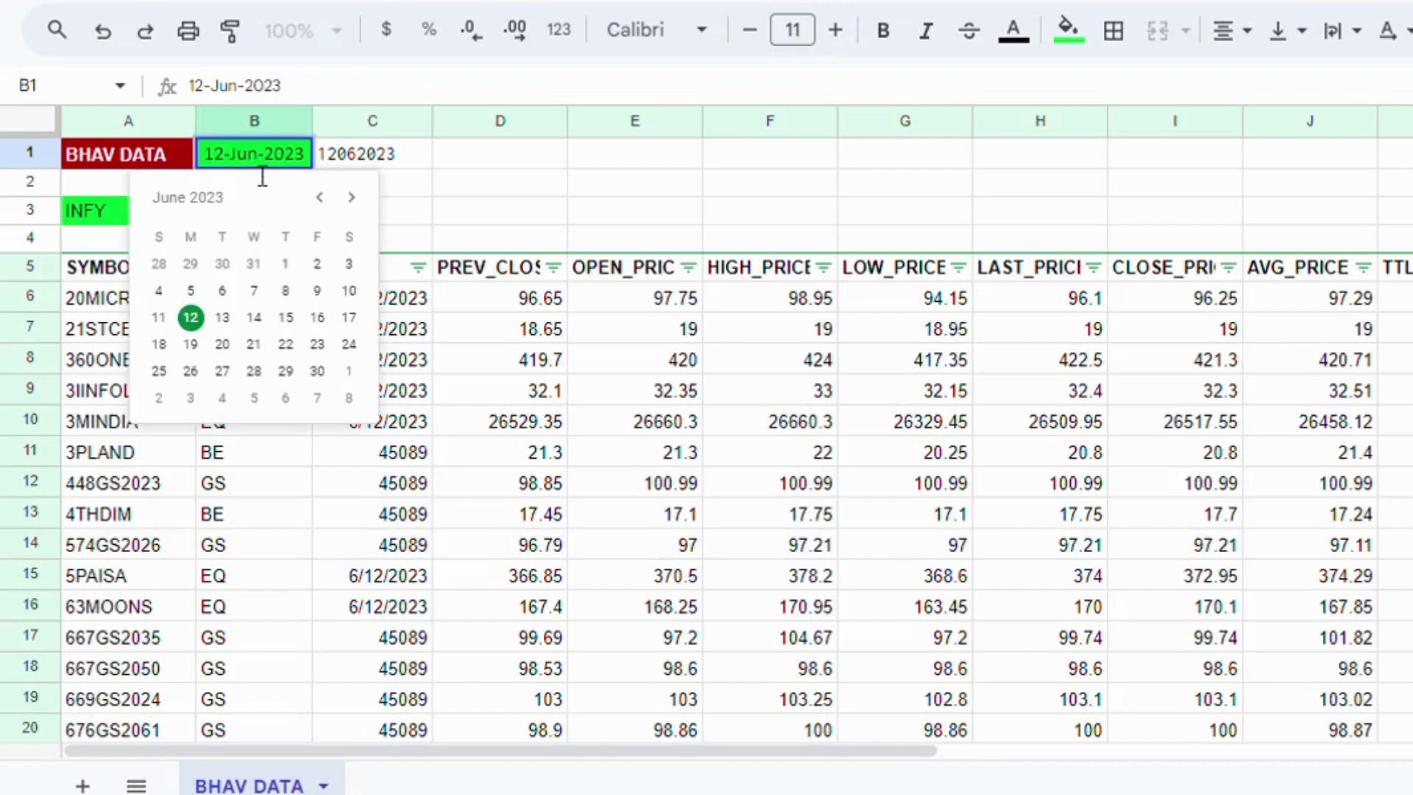
{"action": "left_click", "coordinate": [363, 206]}
{"action": "left_click", "coordinate": [363, 206]}
{"action": "left_click", "coordinate": [363, 206]}
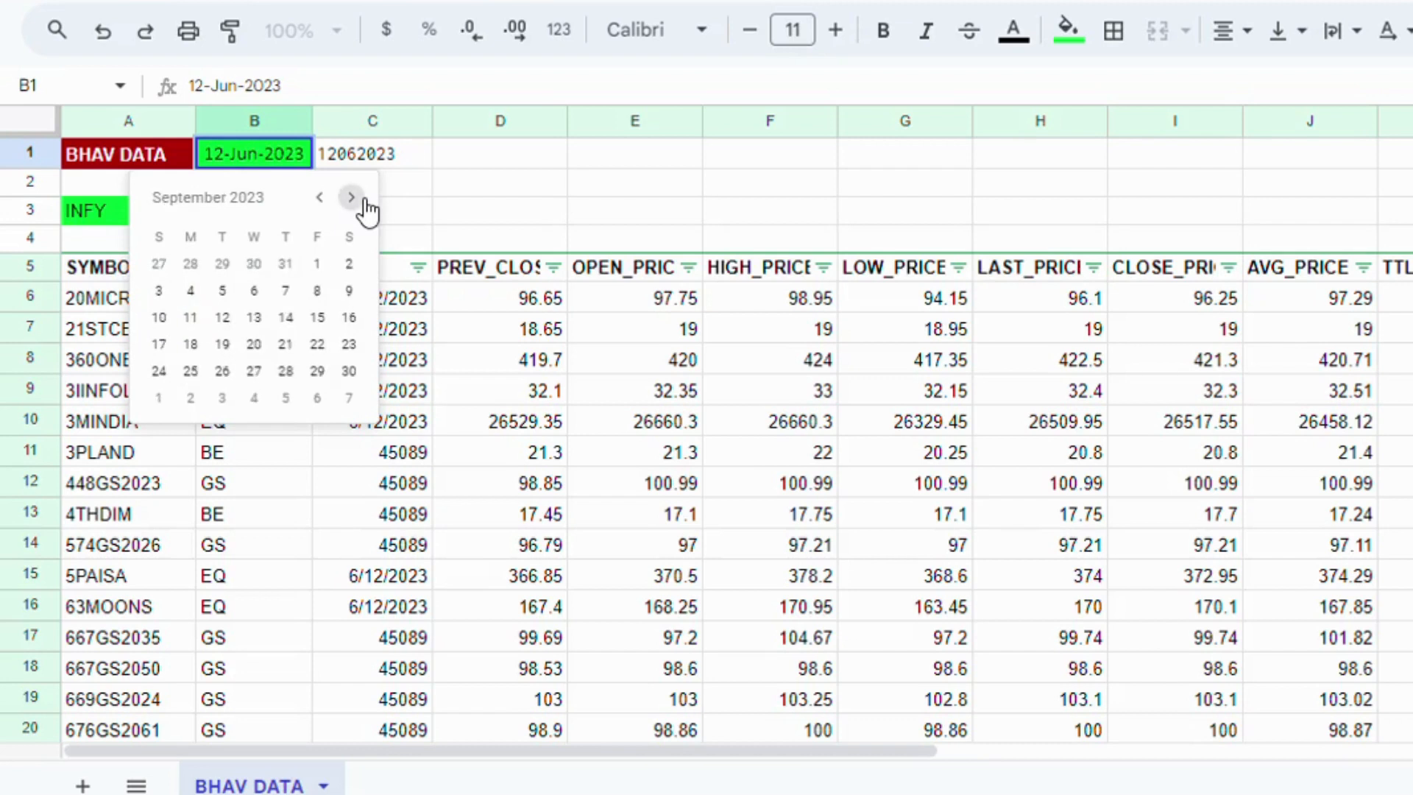
{"action": "left_click", "coordinate": [364, 207]}
{"action": "left_click", "coordinate": [364, 206]}
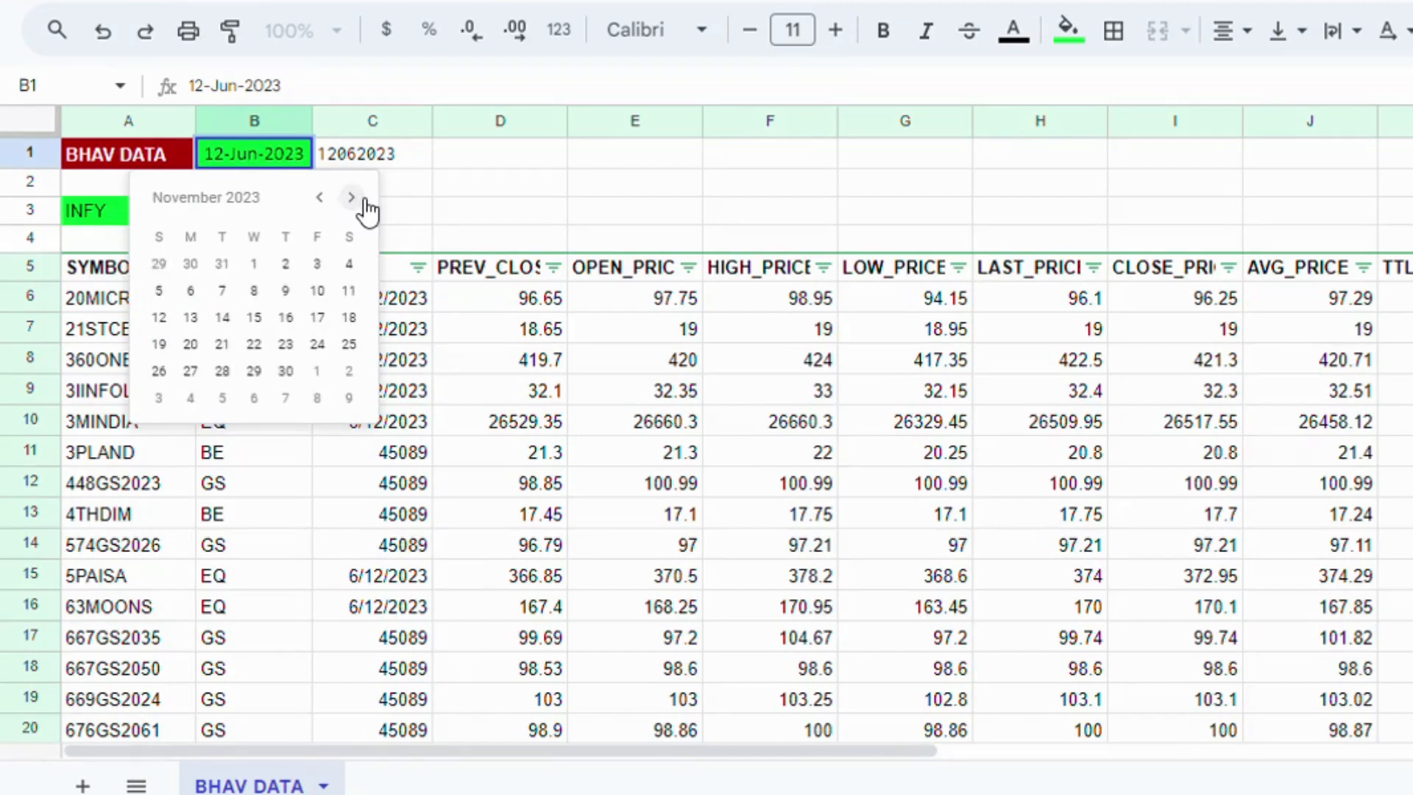
{"action": "left_click", "coordinate": [364, 206]}
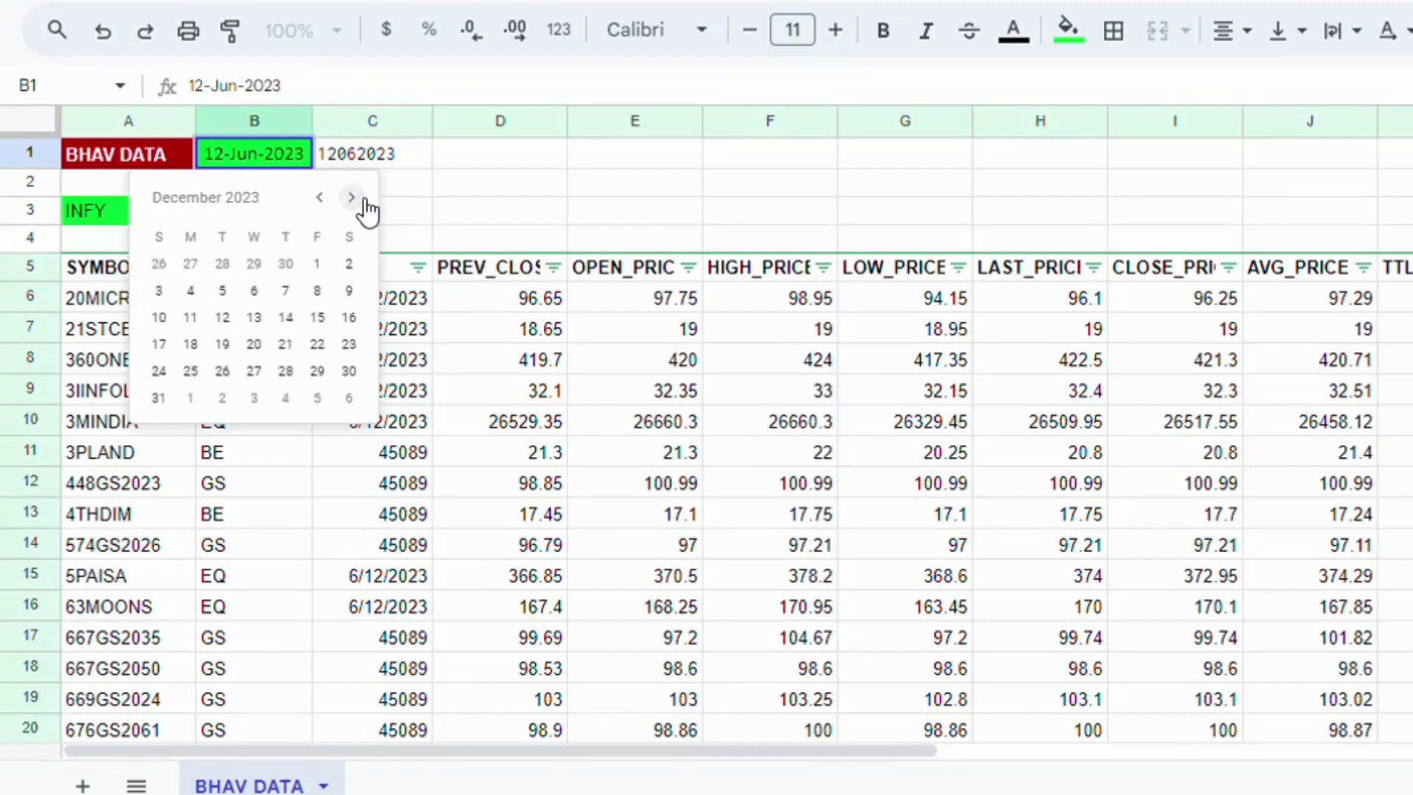
{"action": "left_click", "coordinate": [321, 198]}
{"action": "left_click", "coordinate": [321, 198]}
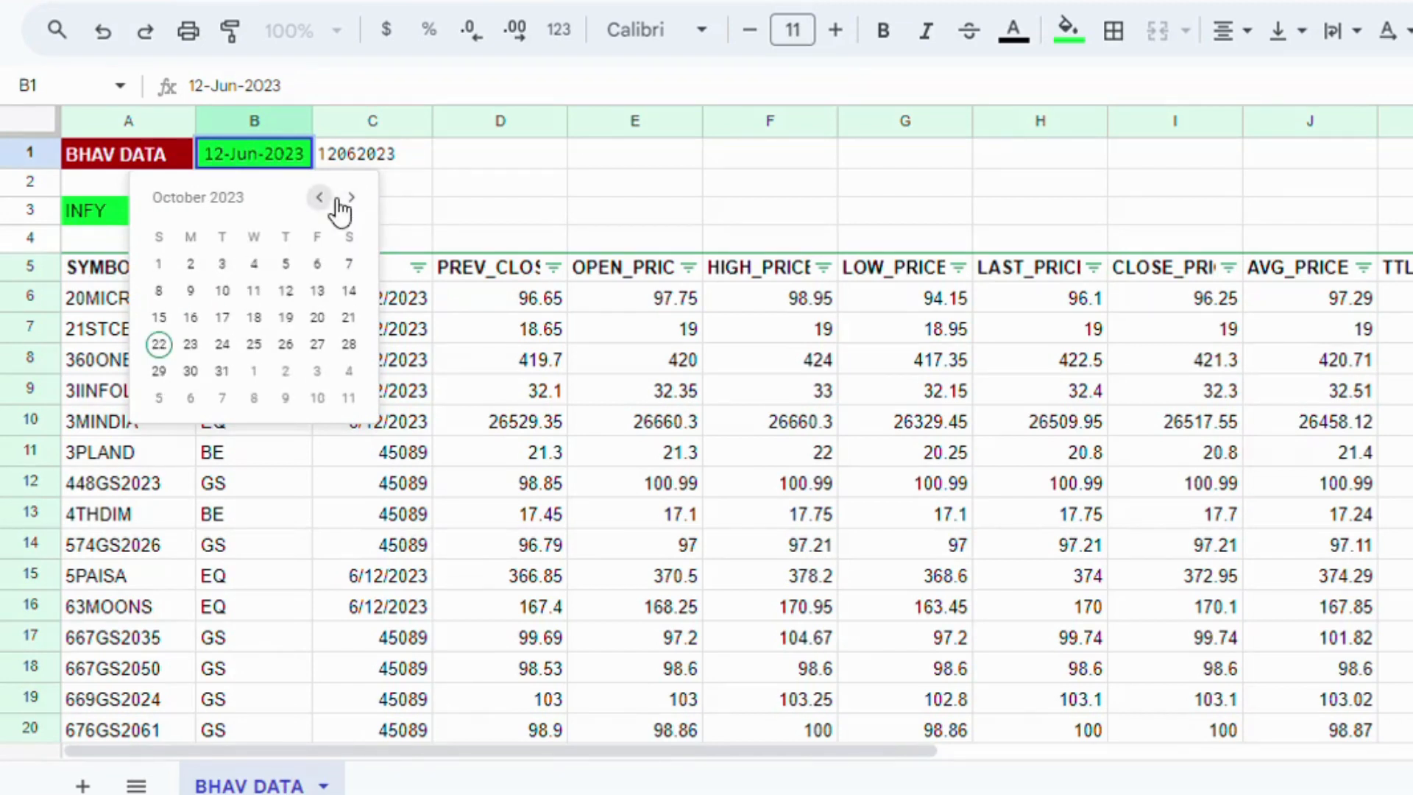
{"action": "left_click", "coordinate": [318, 317]}
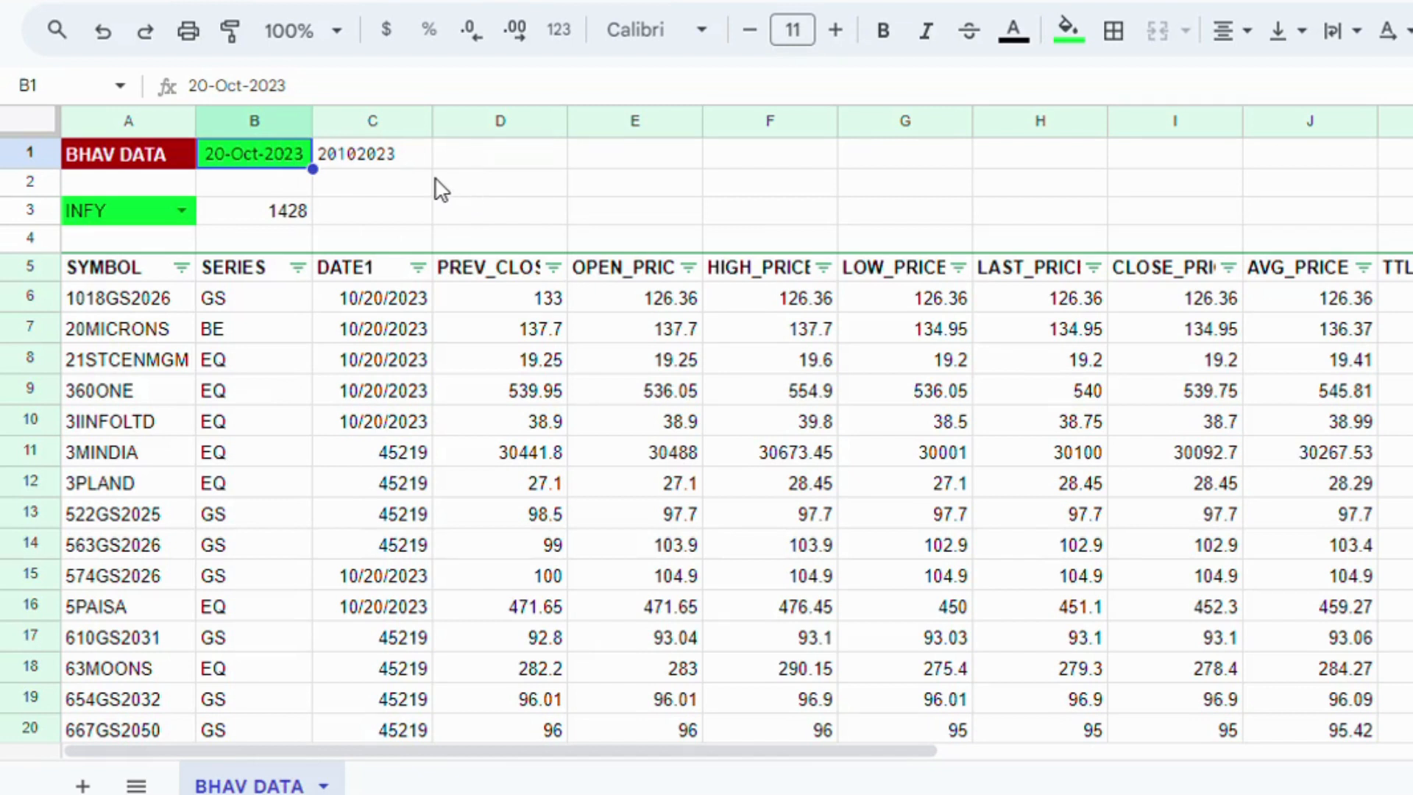
Choose IOC as the symbol in A3 to look up its price for the selected date
{"action": "left_click", "coordinate": [184, 209]}
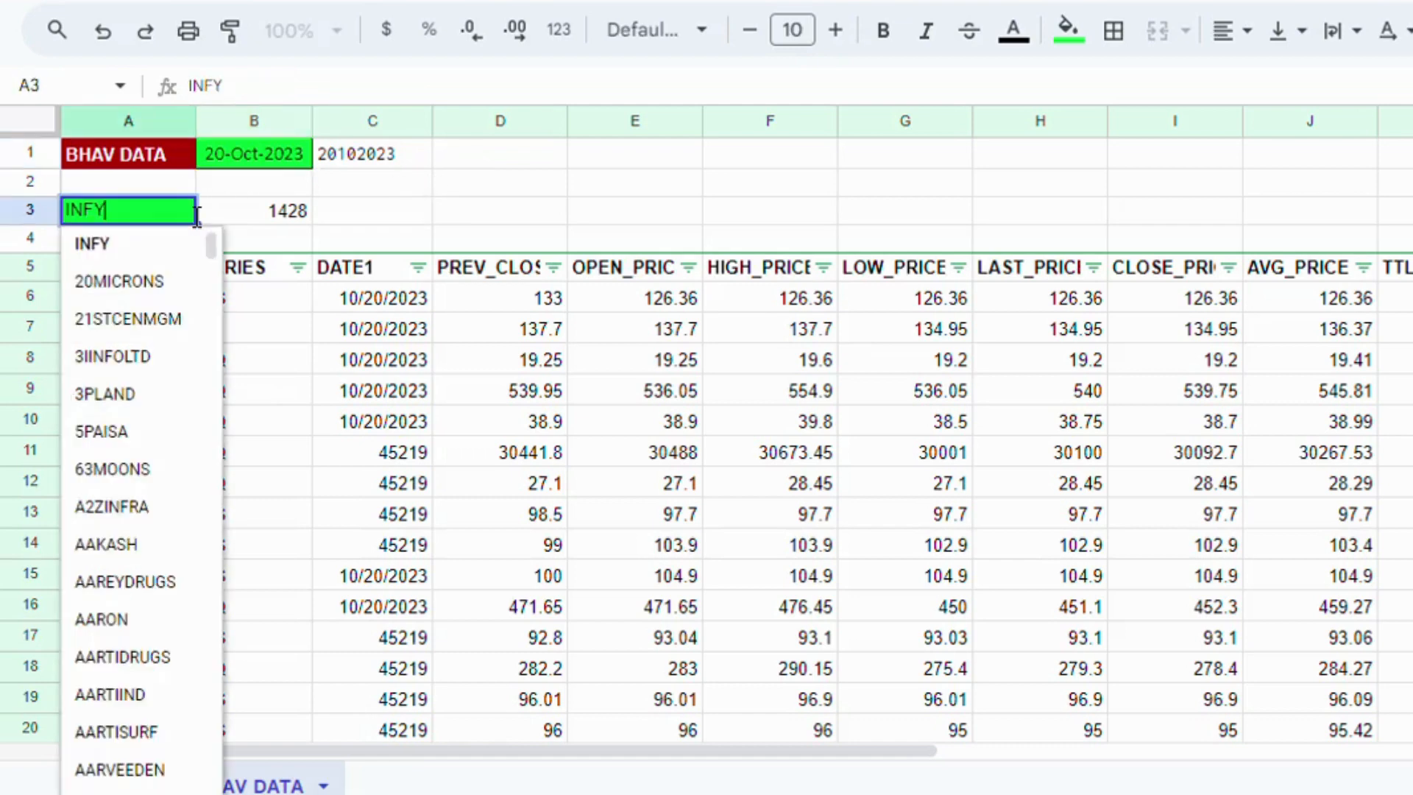
{"action": "left_click_drag", "start_coordinate": [210, 240], "coordinate": [211, 469]}
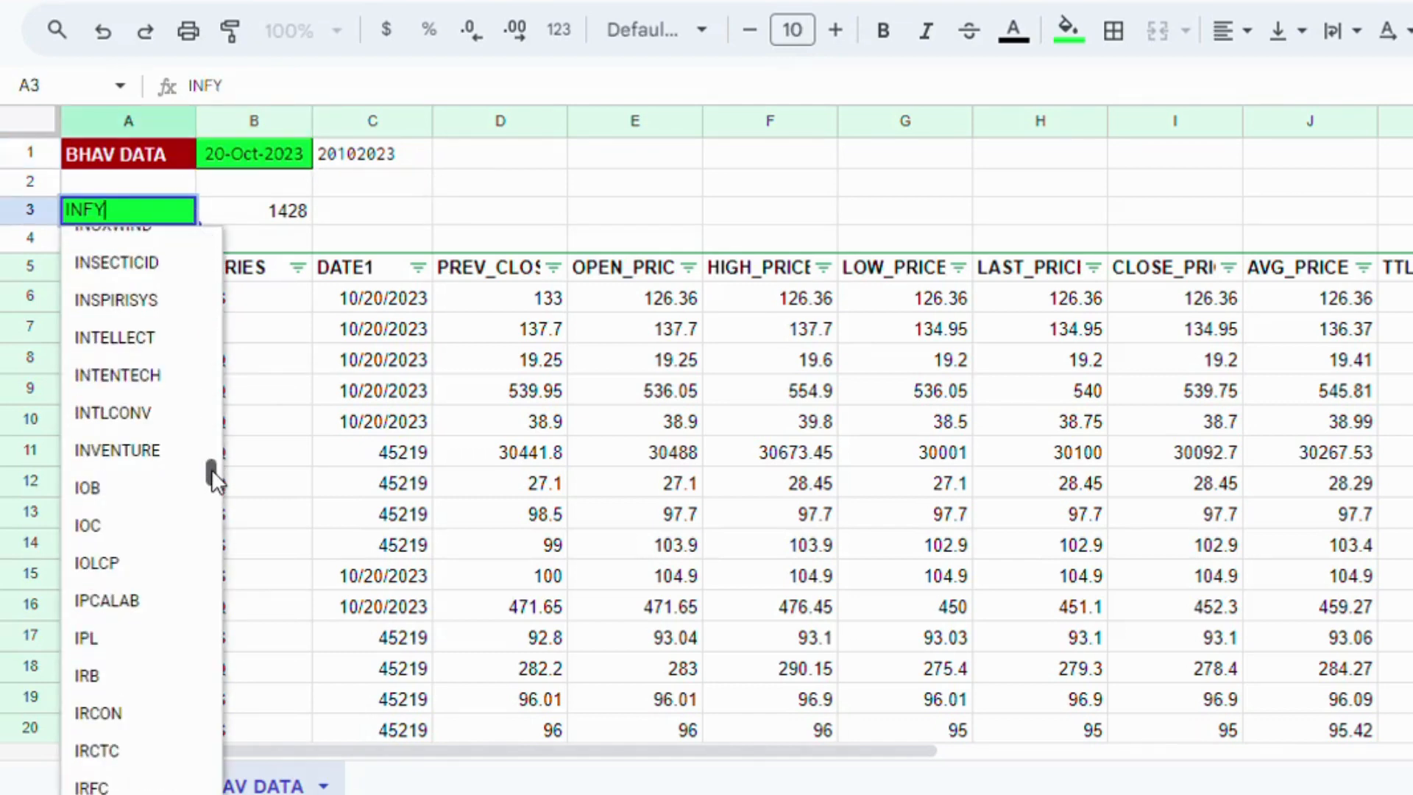
{"action": "left_click", "coordinate": [88, 526]}
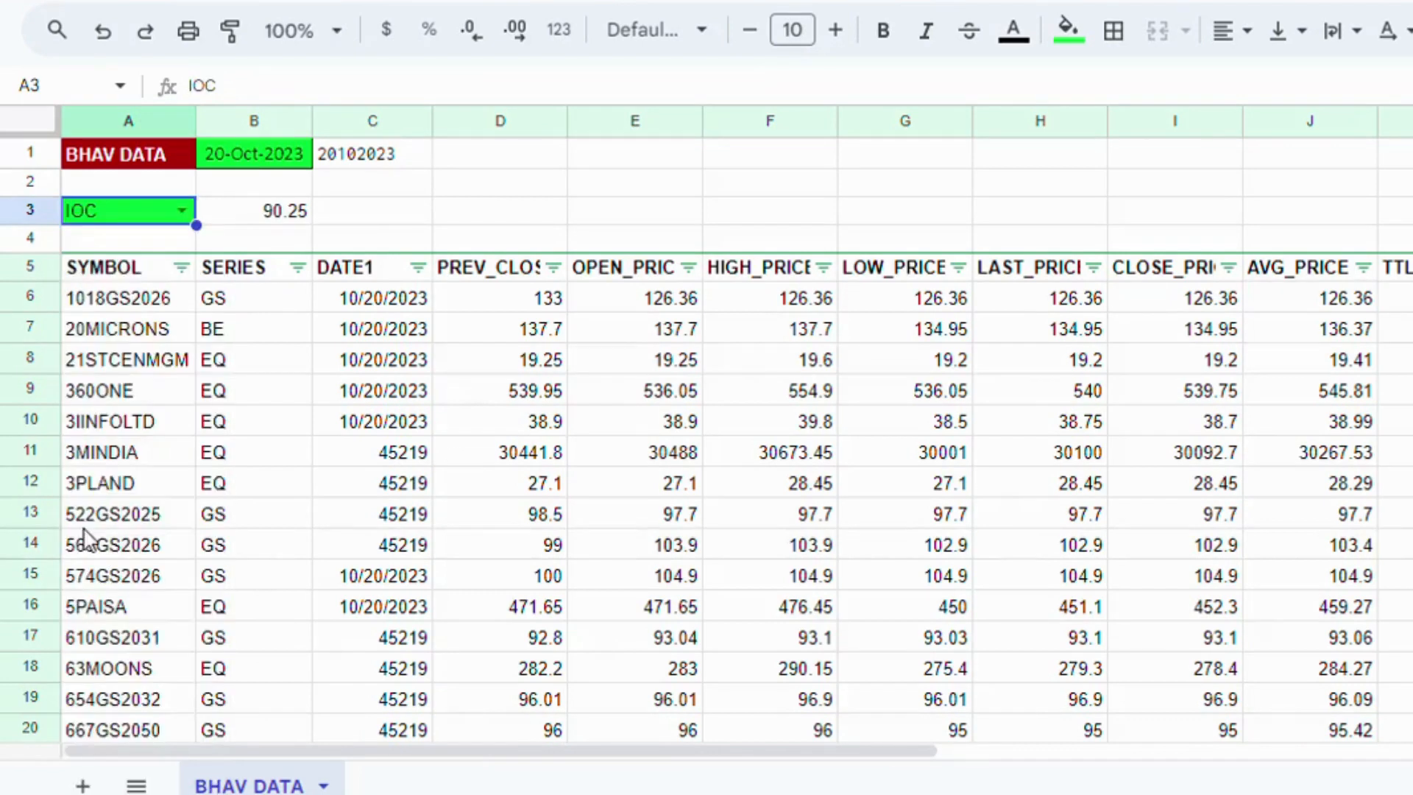
Switch the symbol in A3 to GODREJCP to look up its price for the selected date
{"action": "left_click", "coordinate": [181, 212]}
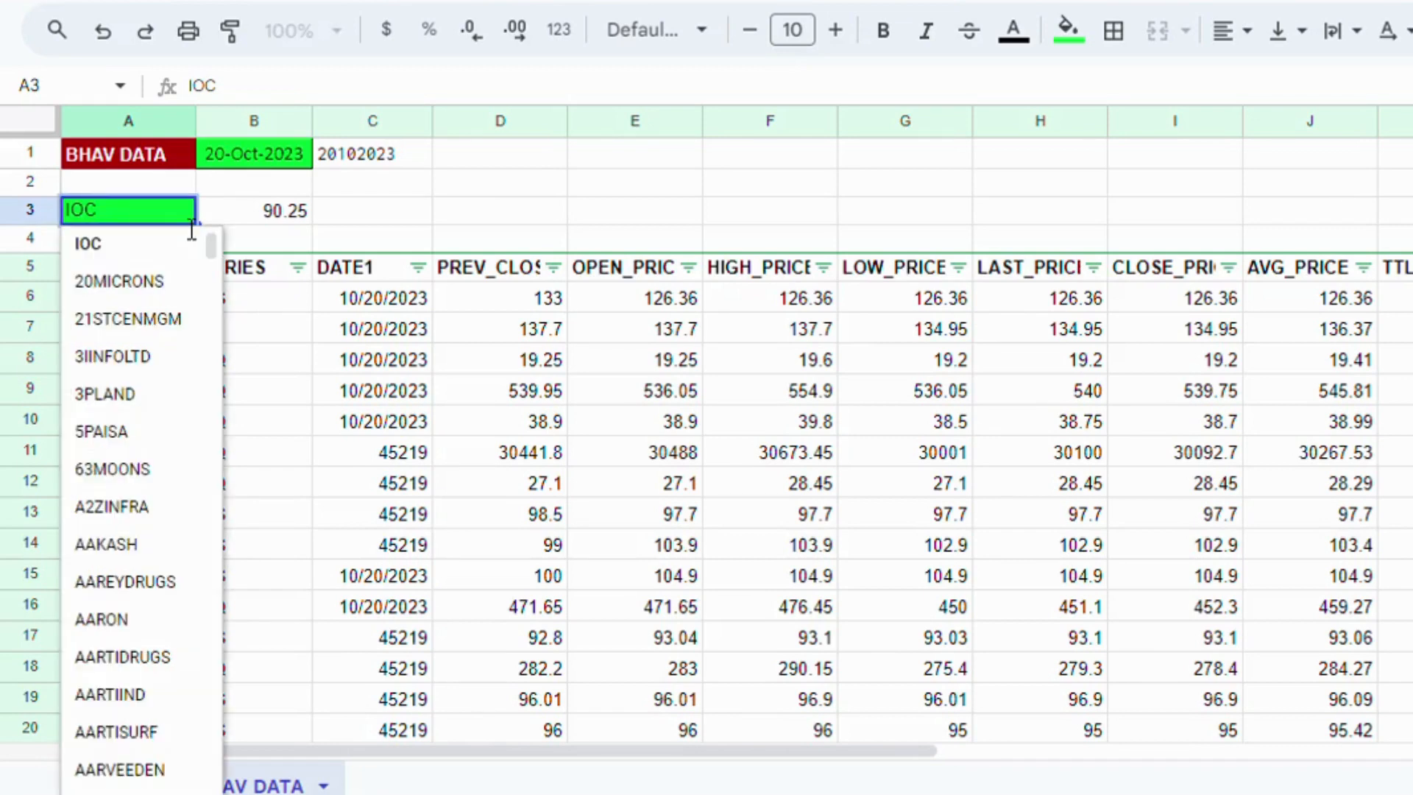
{"action": "left_click_drag", "start_coordinate": [210, 244], "coordinate": [210, 409]}
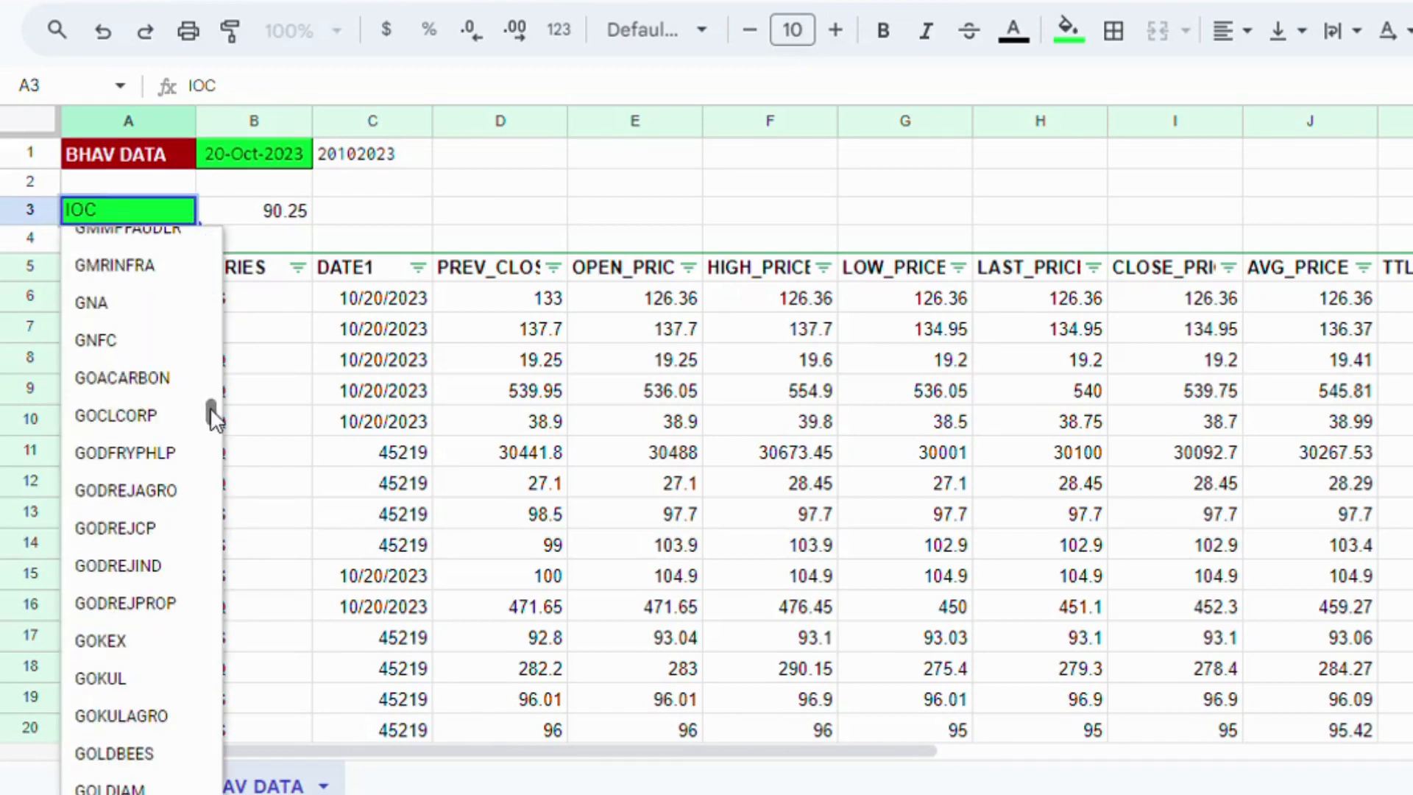
{"action": "left_click", "coordinate": [122, 539]}
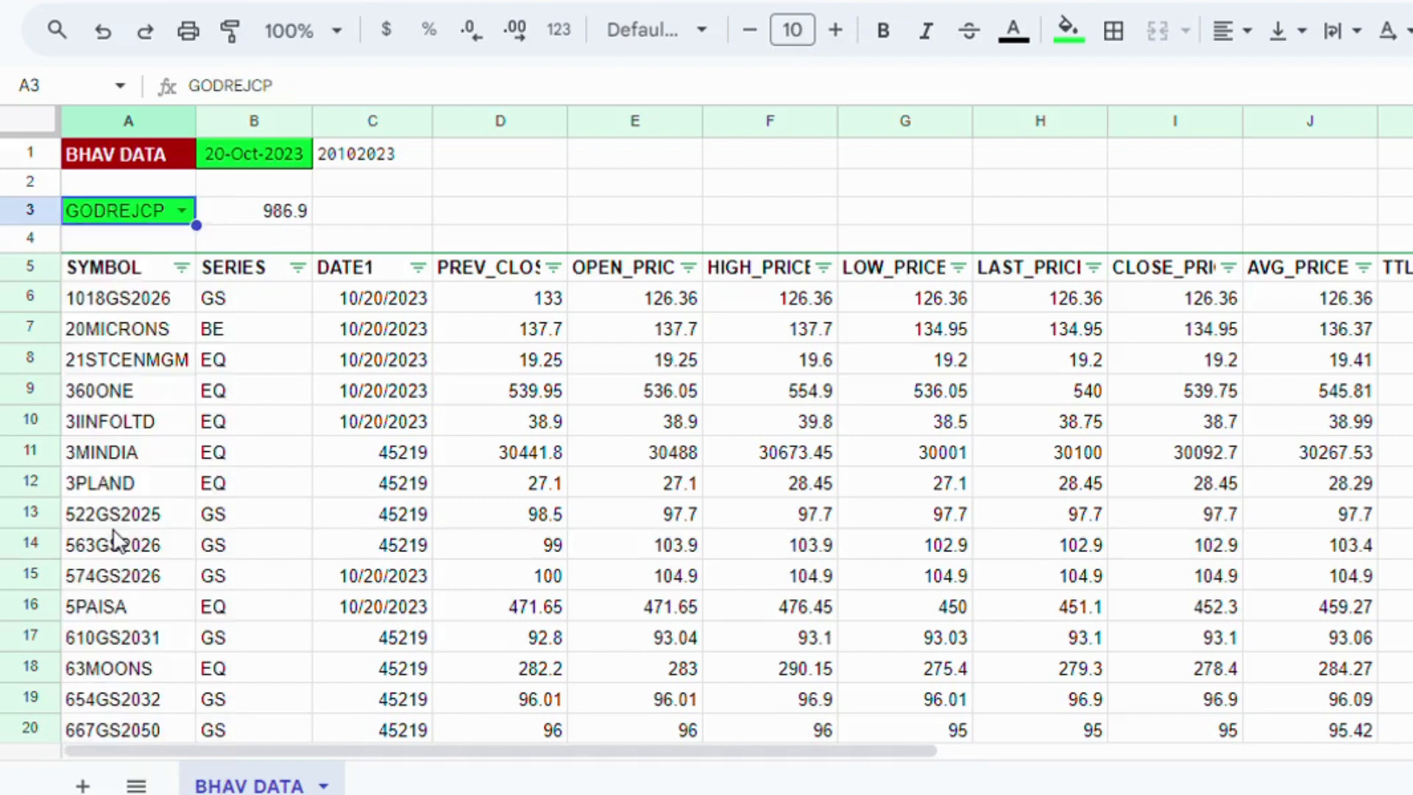
Switch the symbol in A3 to MINDTREE to look up its price for the selected date
{"action": "left_click", "coordinate": [181, 212]}
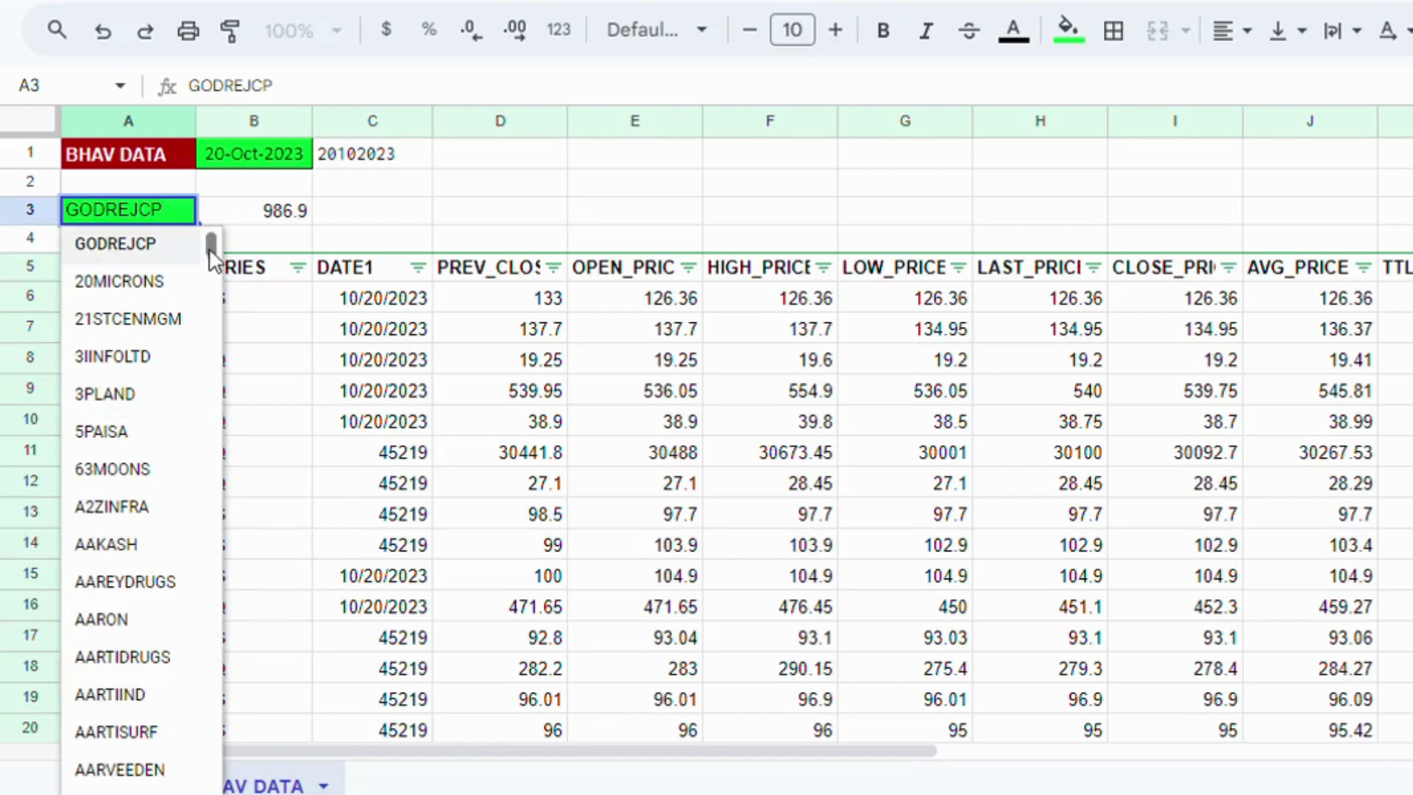
{"action": "left_click_drag", "start_coordinate": [210, 245], "coordinate": [221, 571]}
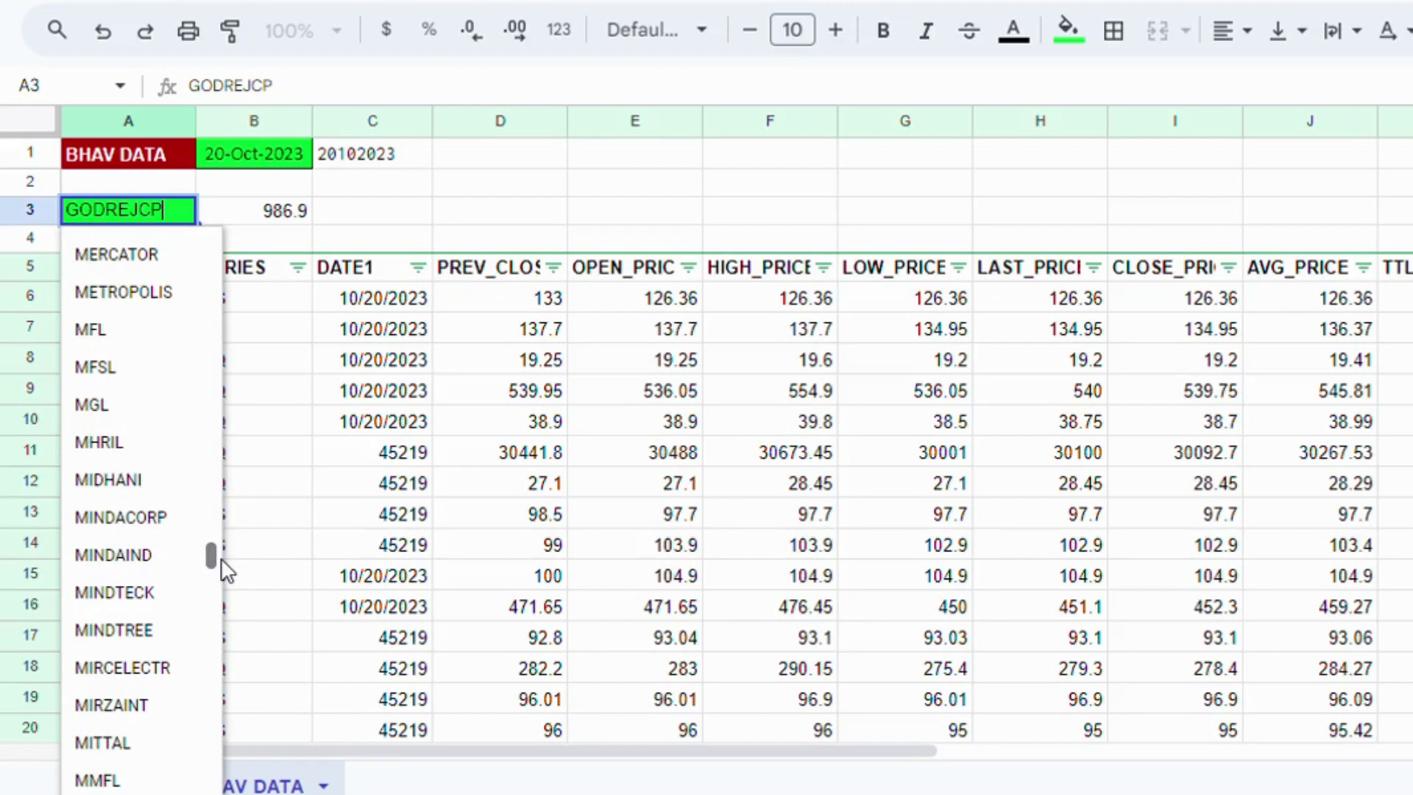
{"action": "left_click", "coordinate": [155, 633]}
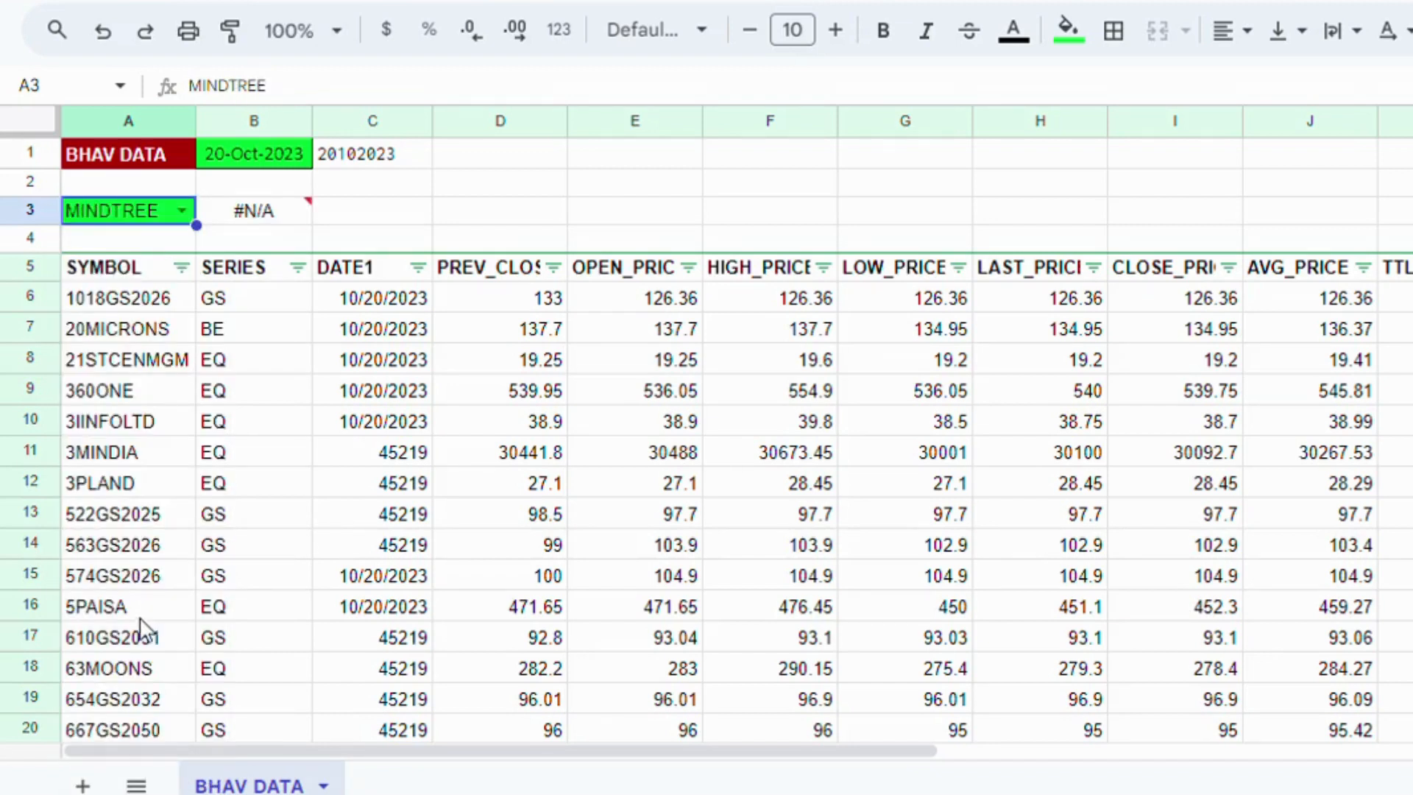
Switch the symbol in A3 to IGL to look up its price for the selected date
{"action": "left_click", "coordinate": [180, 213]}
{"action": "left_click_drag", "start_coordinate": [211, 259], "coordinate": [210, 459]}
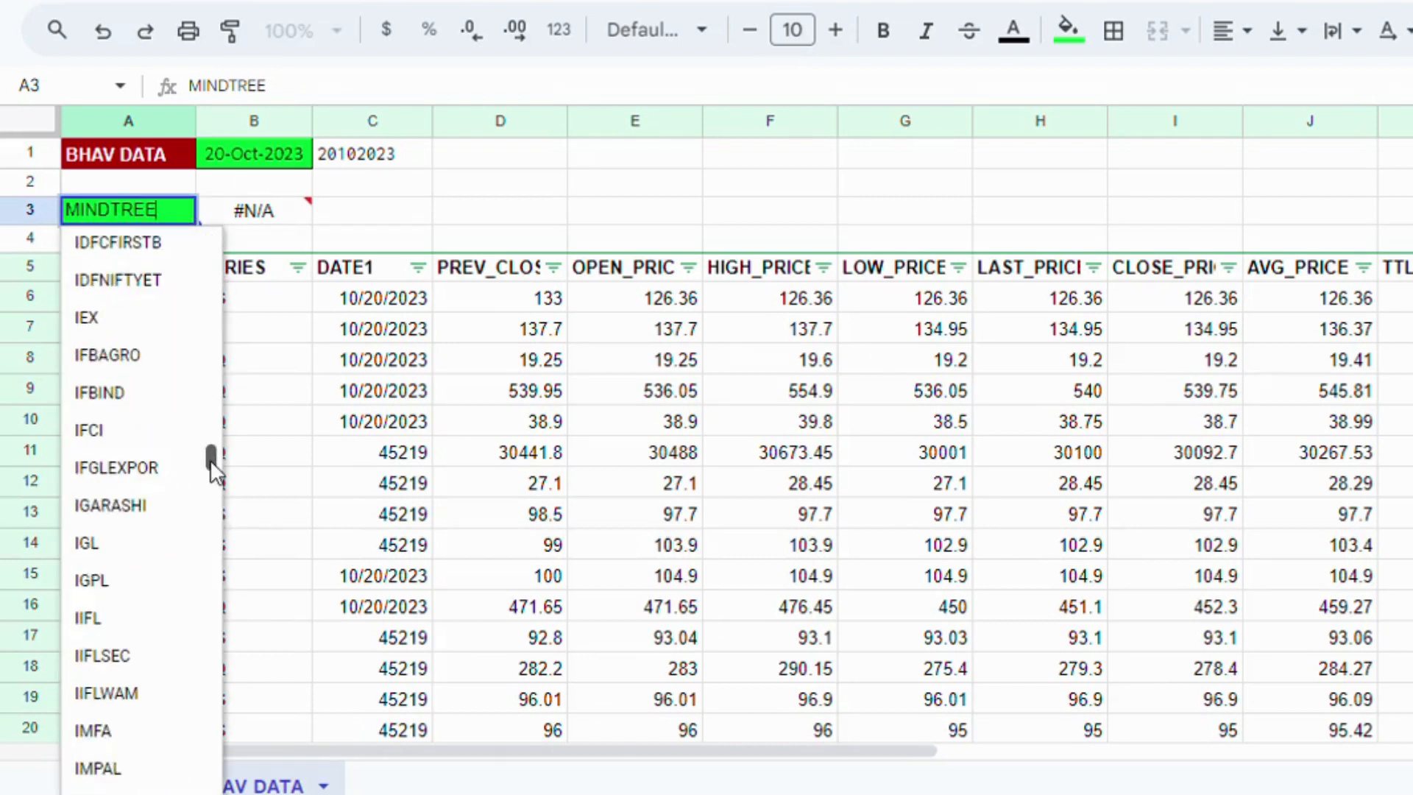
{"action": "left_click", "coordinate": [101, 545]}
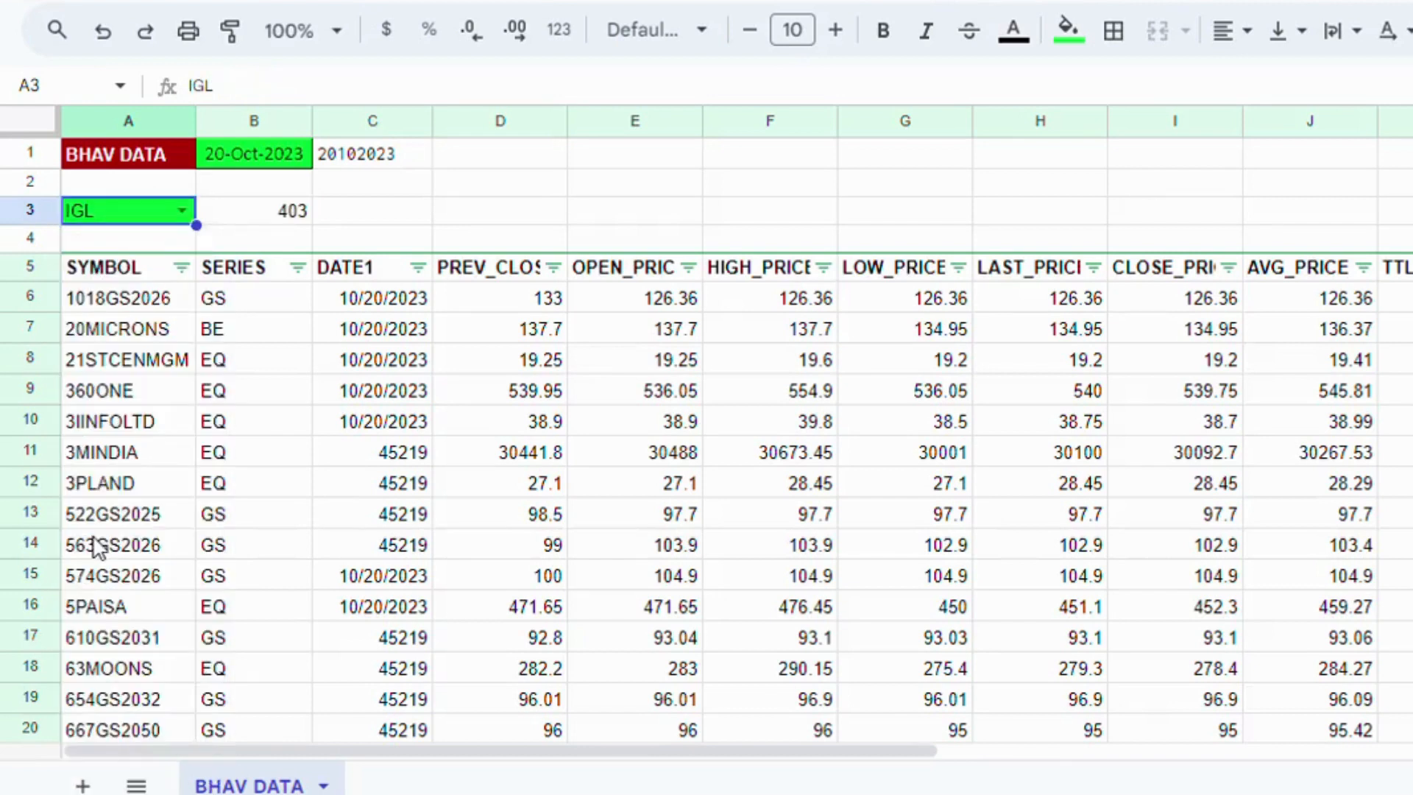
Switch the symbol in A3 to IRB to look up its price for the selected date
{"action": "left_click", "coordinate": [178, 212]}
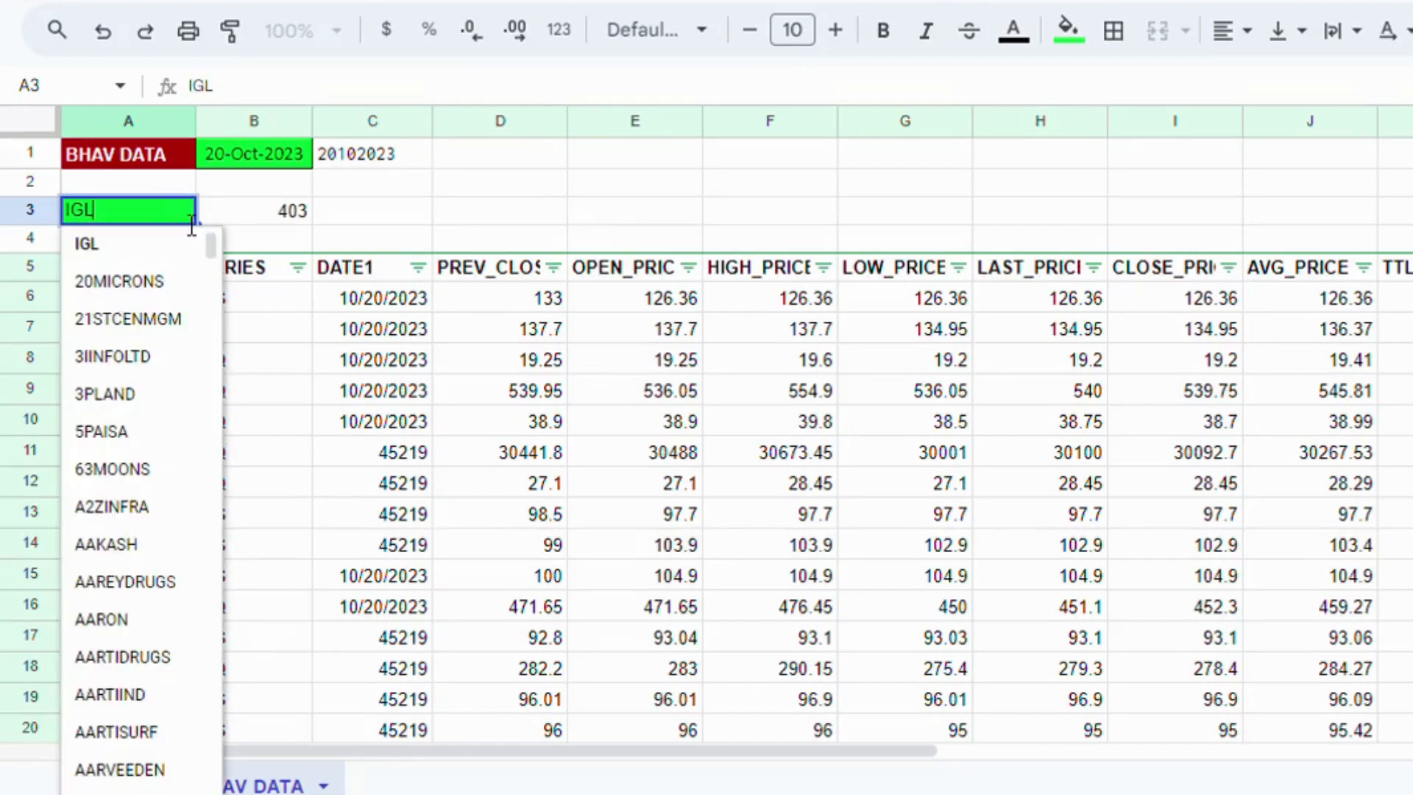
{"action": "left_click_drag", "start_coordinate": [213, 245], "coordinate": [214, 474]}
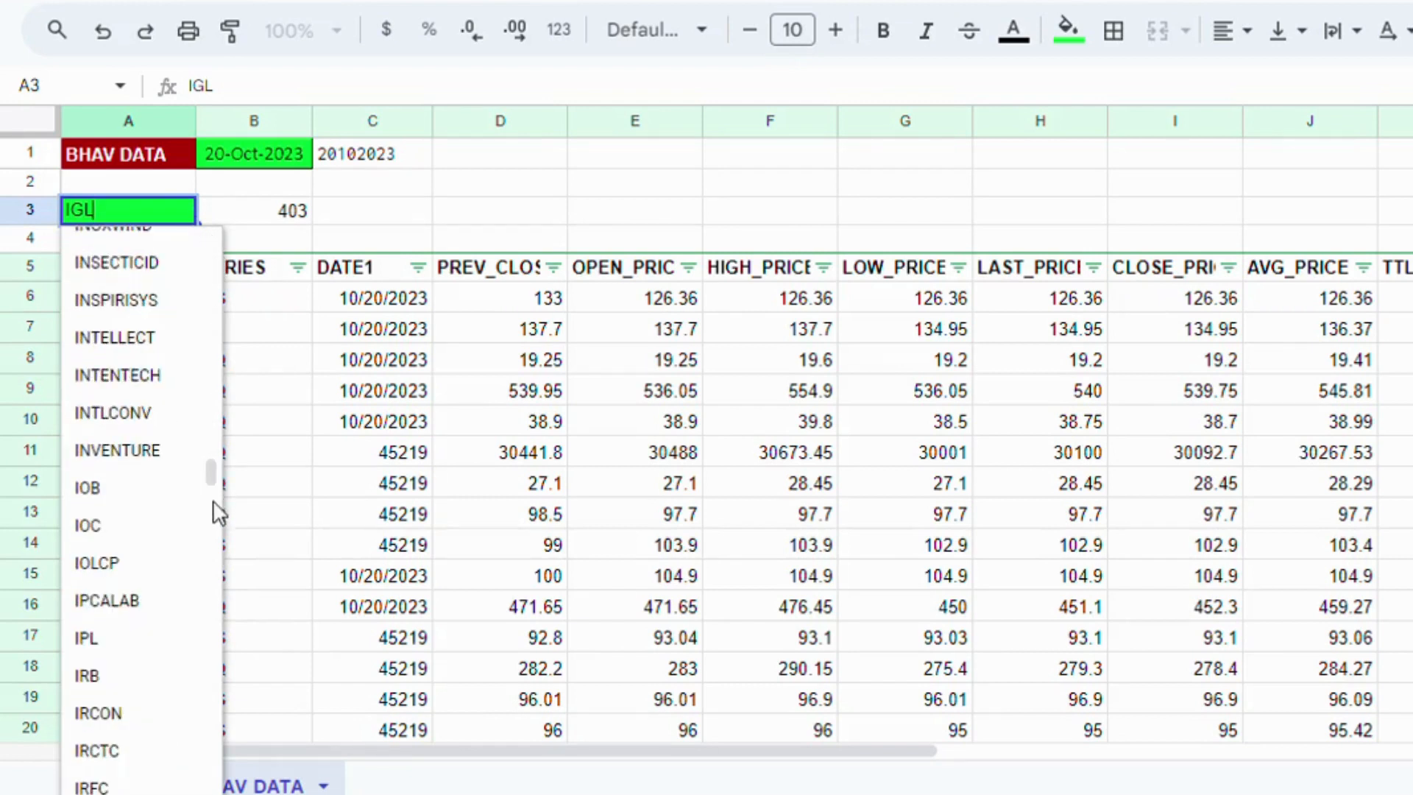
{"action": "left_click", "coordinate": [87, 679]}
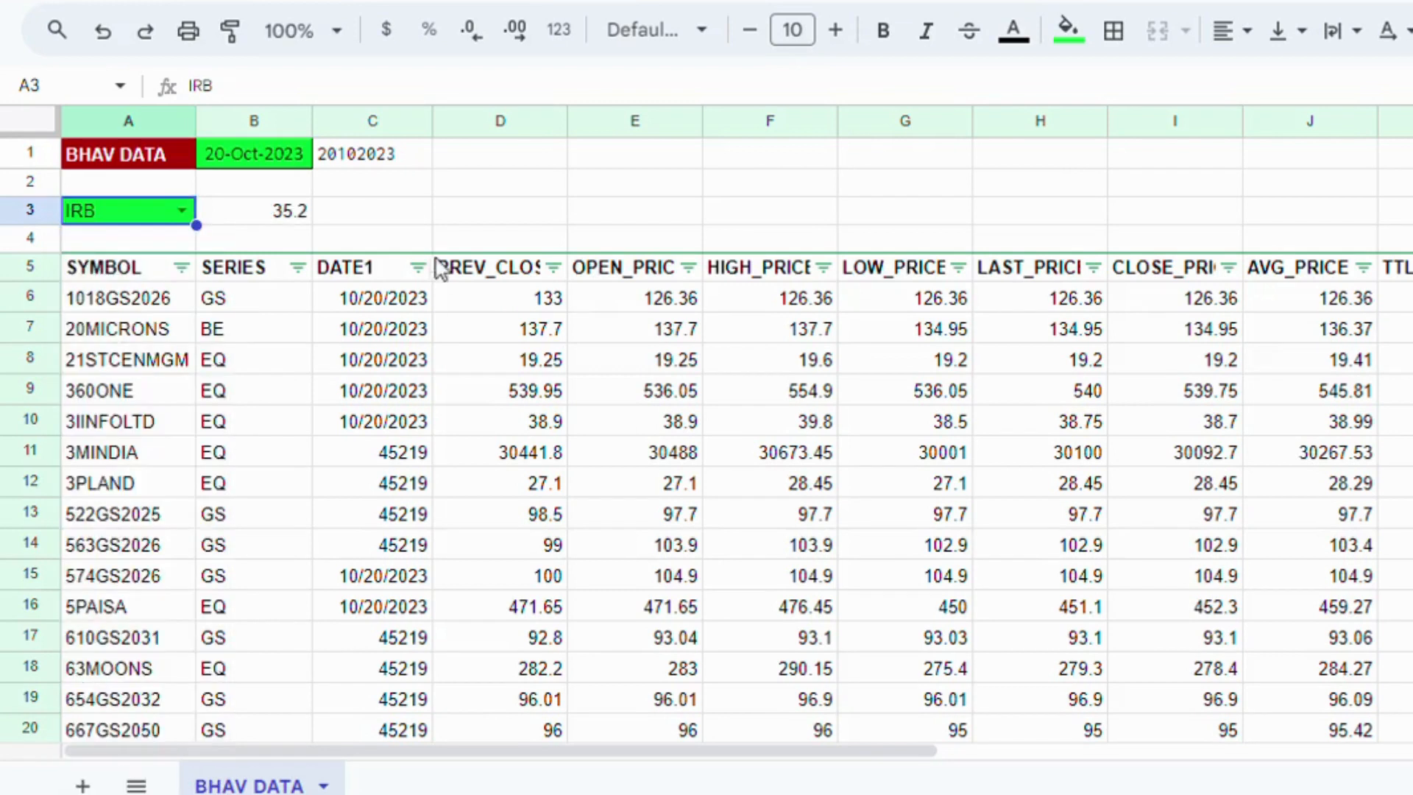
Set the bhav data date in B1 back one year to 20-Oct-2022 and load that day's prices
{"action": "double_click", "coordinate": [284, 159]}
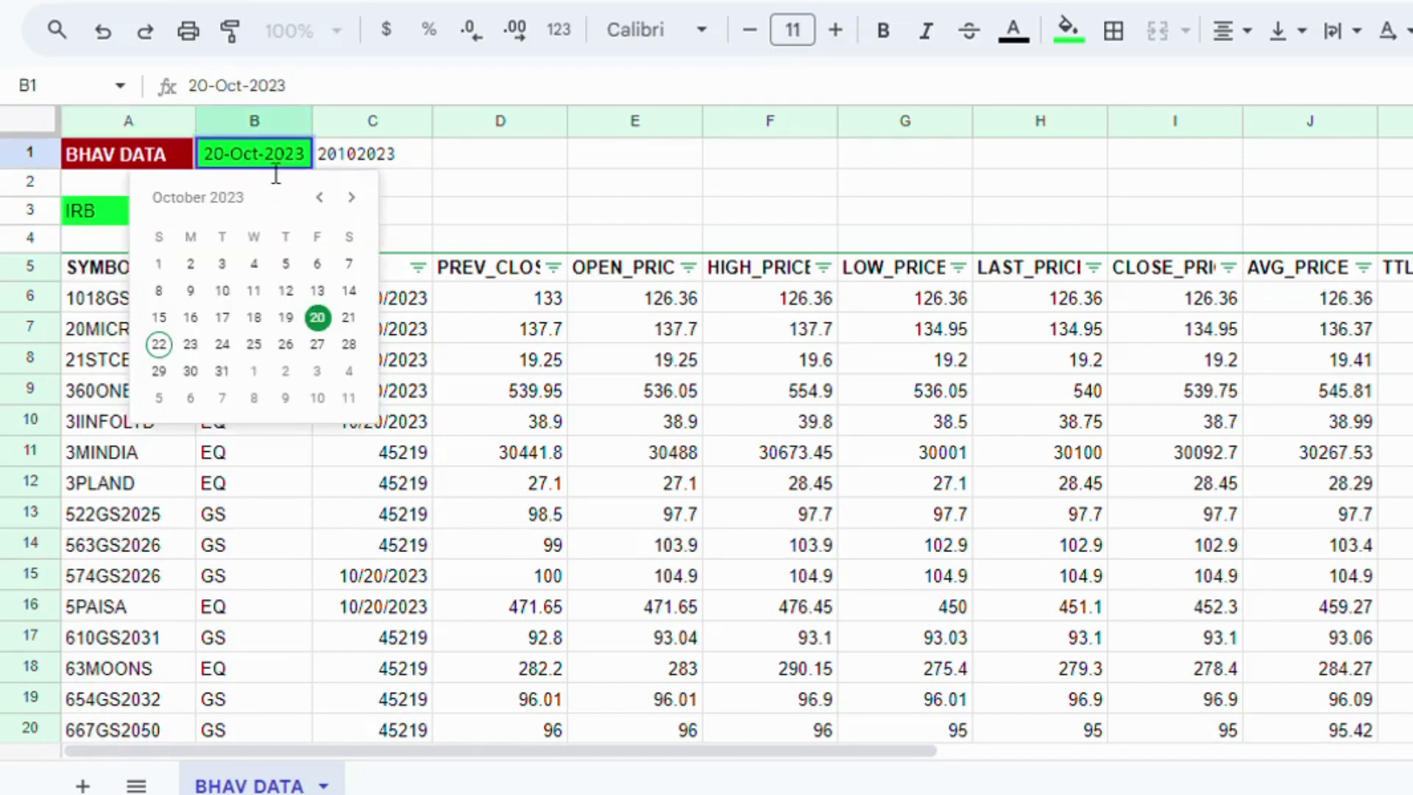
{"action": "left_click", "coordinate": [319, 197]}
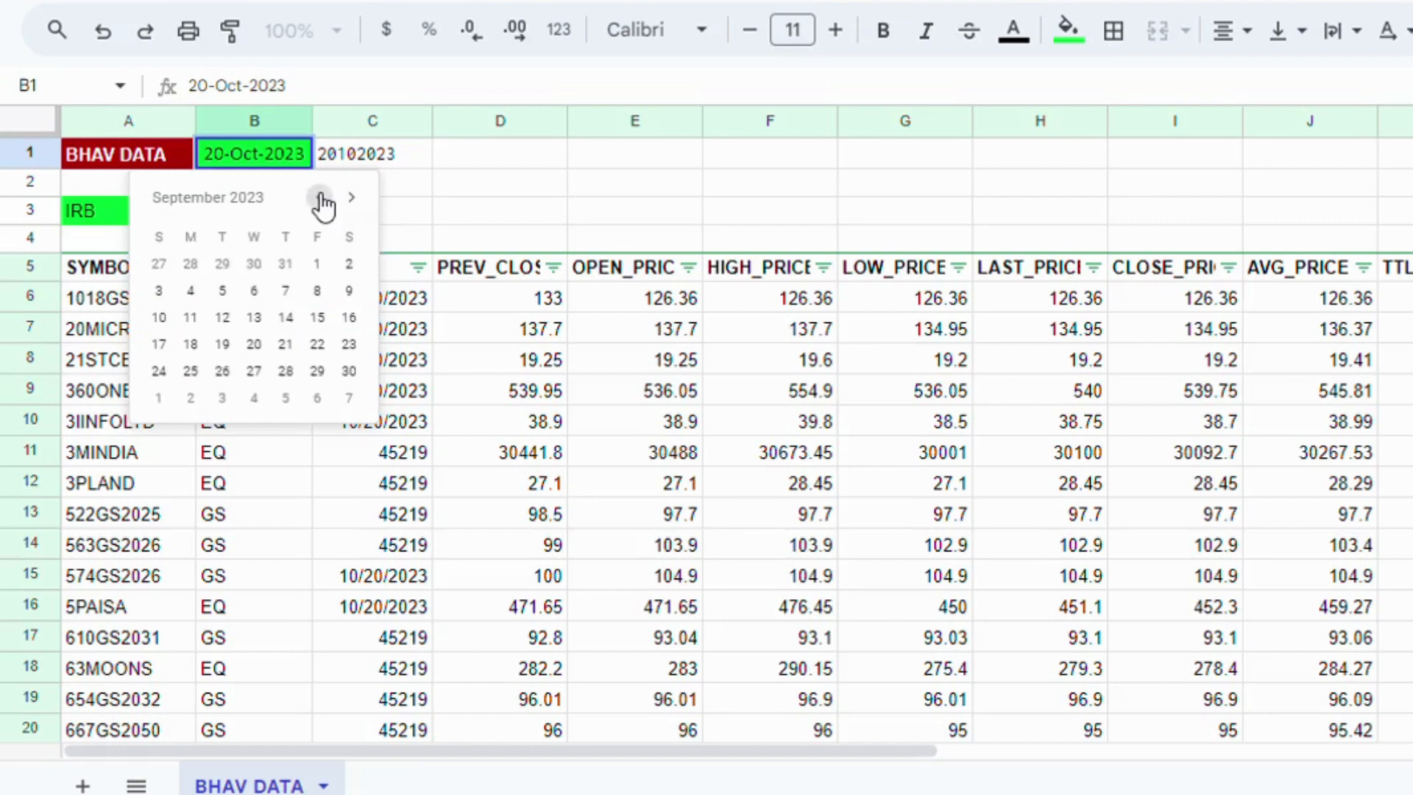
{"action": "left_click", "coordinate": [320, 197]}
{"action": "left_click", "coordinate": [319, 197]}
{"action": "left_click", "coordinate": [319, 197]}
{"action": "left_click", "coordinate": [319, 197]}
{"action": "left_click", "coordinate": [319, 197]}
{"action": "left_click", "coordinate": [319, 198]}
{"action": "left_click", "coordinate": [320, 197]}
{"action": "left_click", "coordinate": [319, 198]}
{"action": "left_click", "coordinate": [320, 197]}
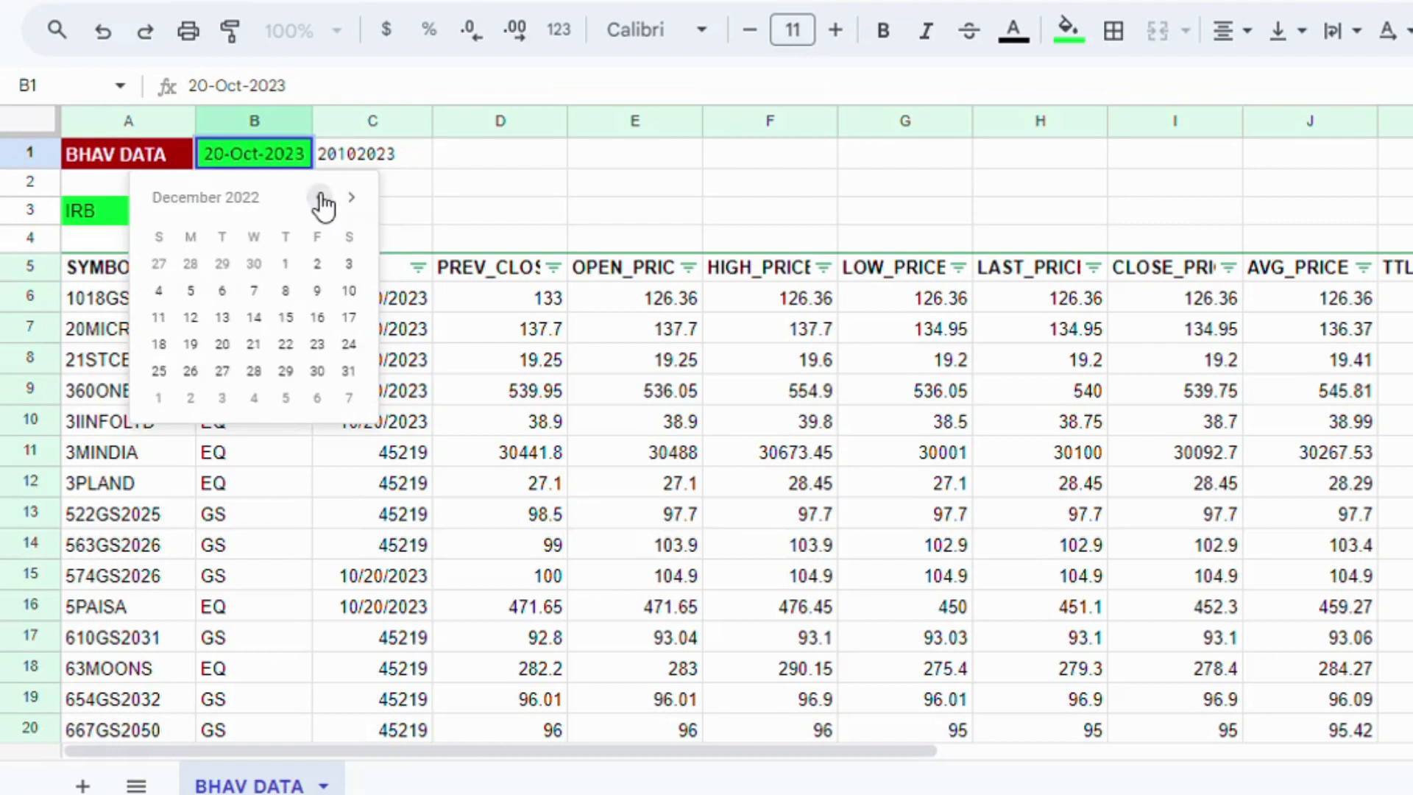
{"action": "left_click", "coordinate": [319, 197]}
{"action": "left_click", "coordinate": [319, 198]}
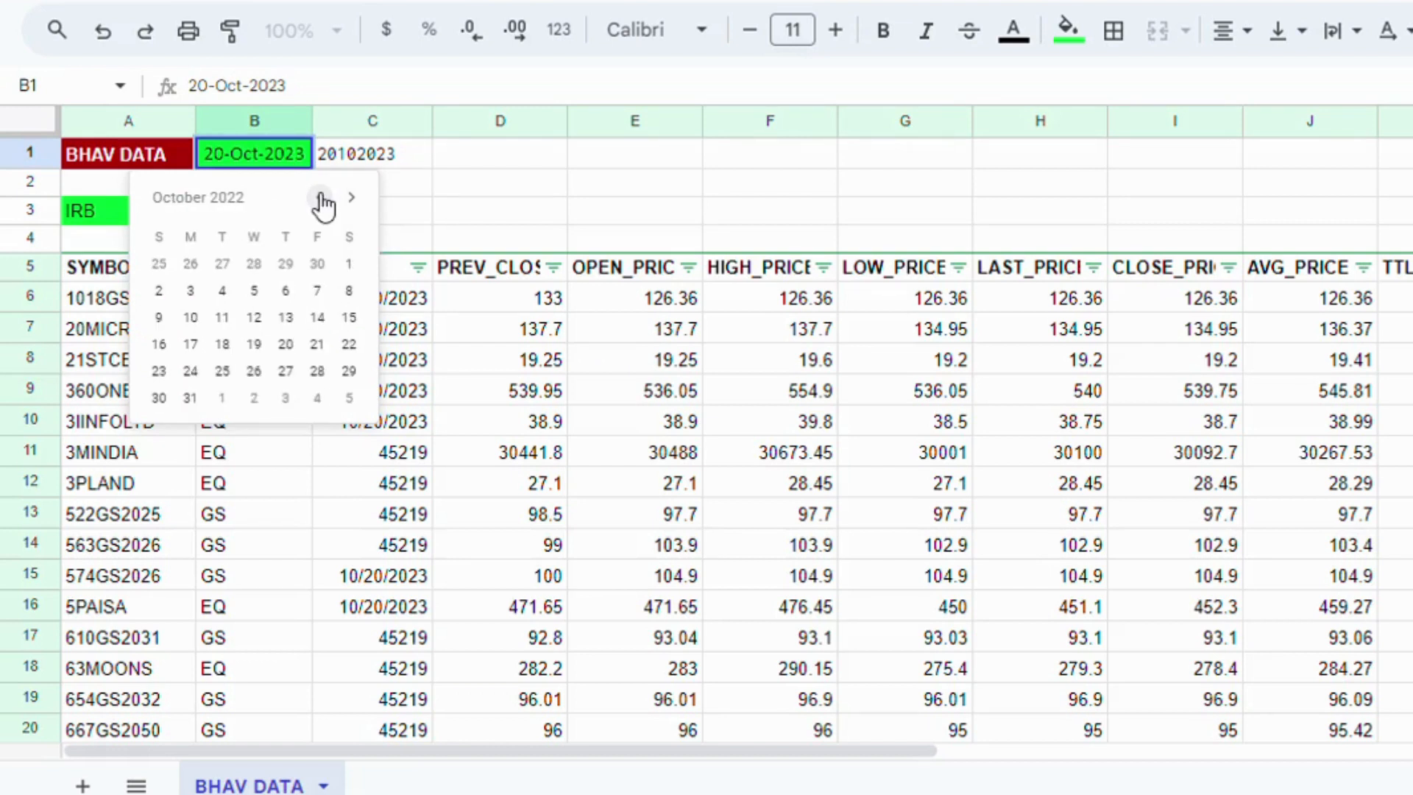
{"action": "left_click", "coordinate": [285, 343]}
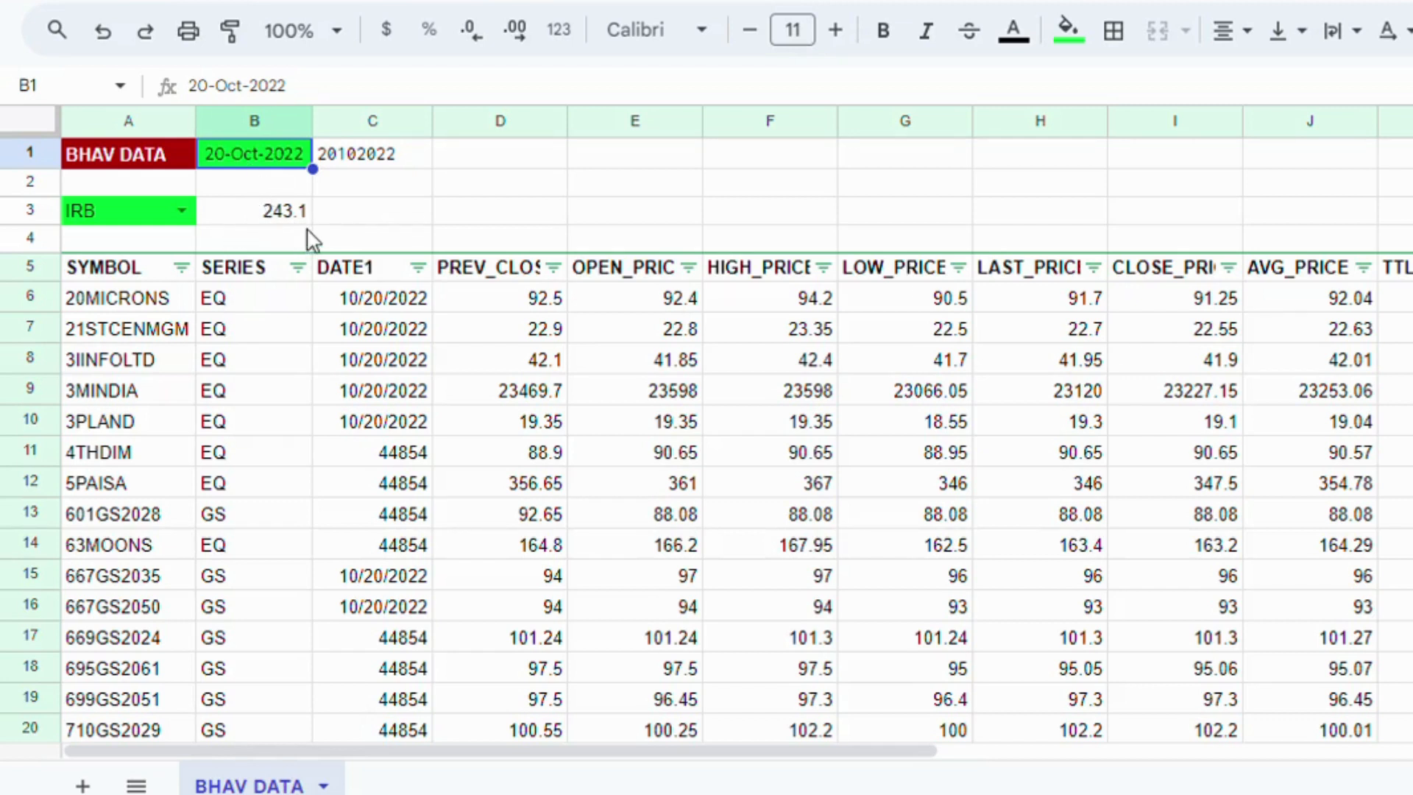
Set the bhav data date in B1 forward one year to 20-Oct-2023 and load that day's prices
{"action": "double_click", "coordinate": [268, 155]}
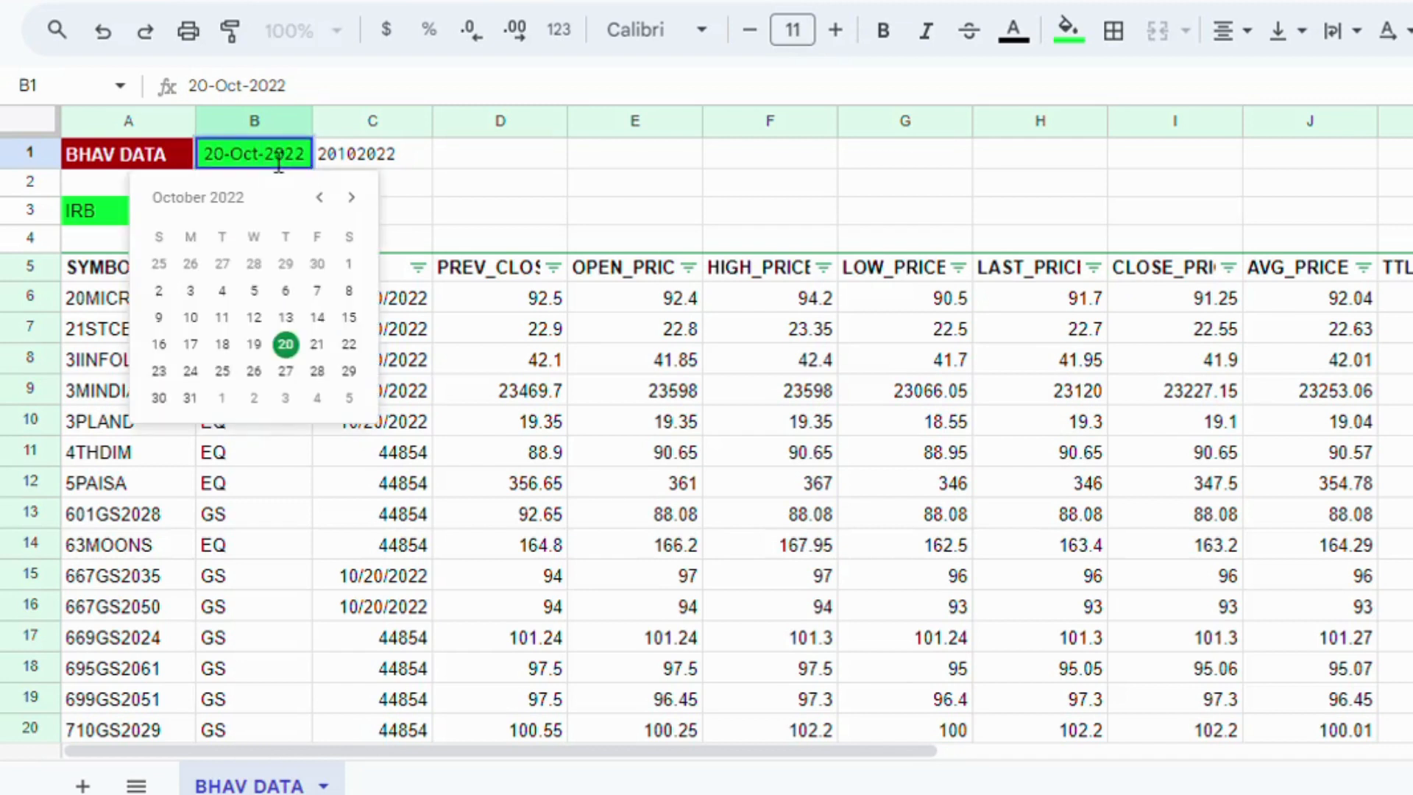
{"action": "left_click", "coordinate": [353, 198]}
{"action": "double_click", "coordinate": [354, 199]}
{"action": "left_click", "coordinate": [354, 199]}
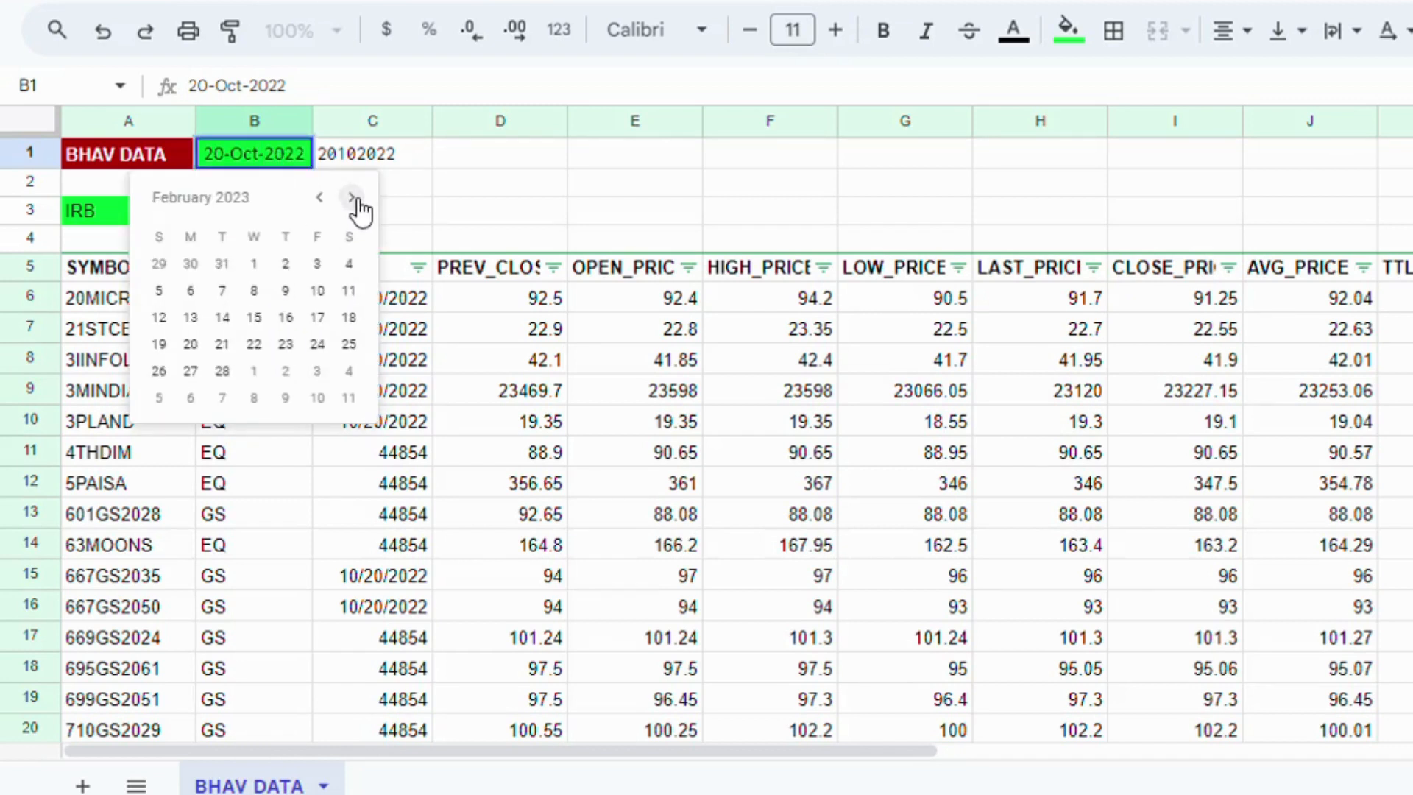
{"action": "double_click", "coordinate": [354, 199]}
{"action": "double_click", "coordinate": [354, 198]}
{"action": "left_click", "coordinate": [354, 198]}
{"action": "left_click", "coordinate": [354, 199]}
{"action": "left_click", "coordinate": [354, 199]}
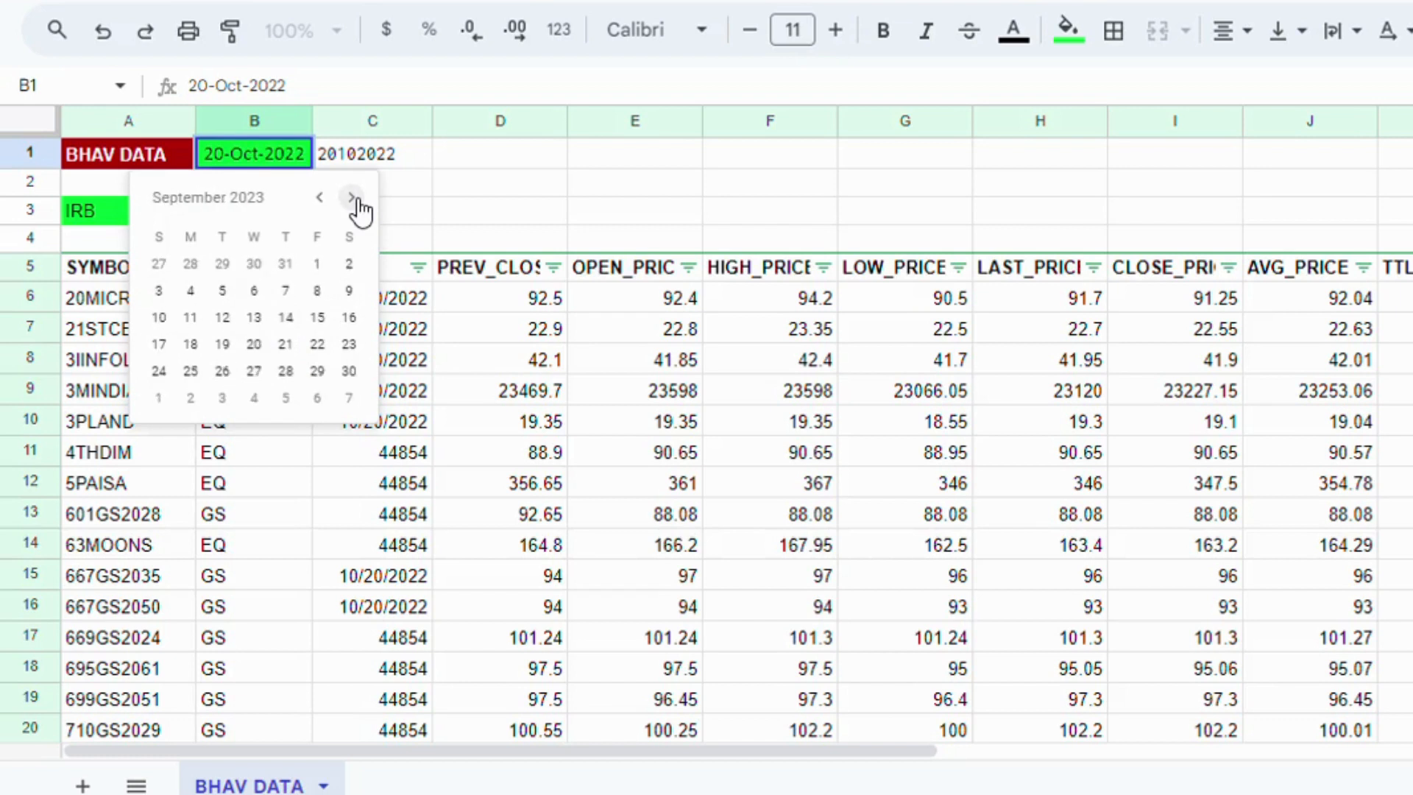
{"action": "left_click", "coordinate": [354, 198]}
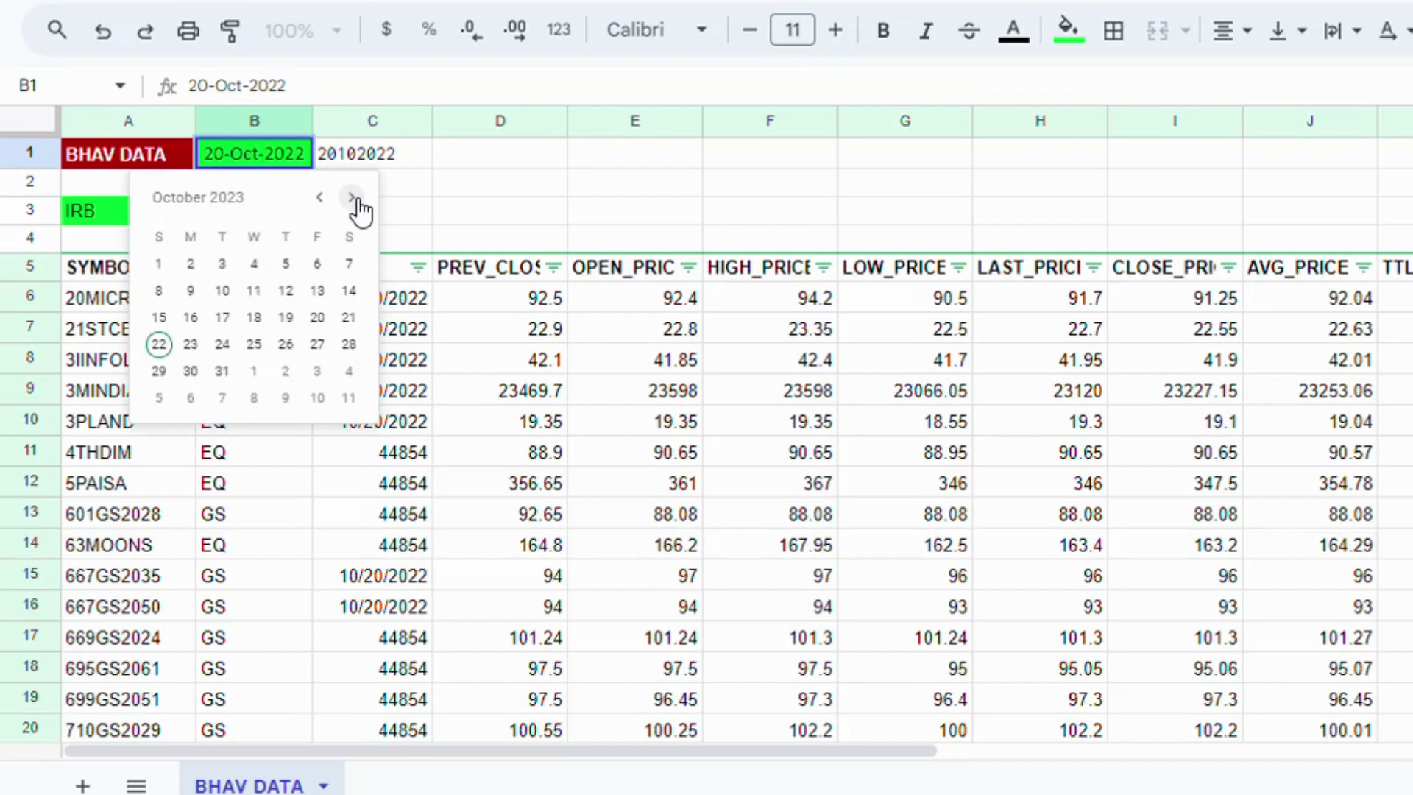
{"action": "left_click", "coordinate": [318, 318]}
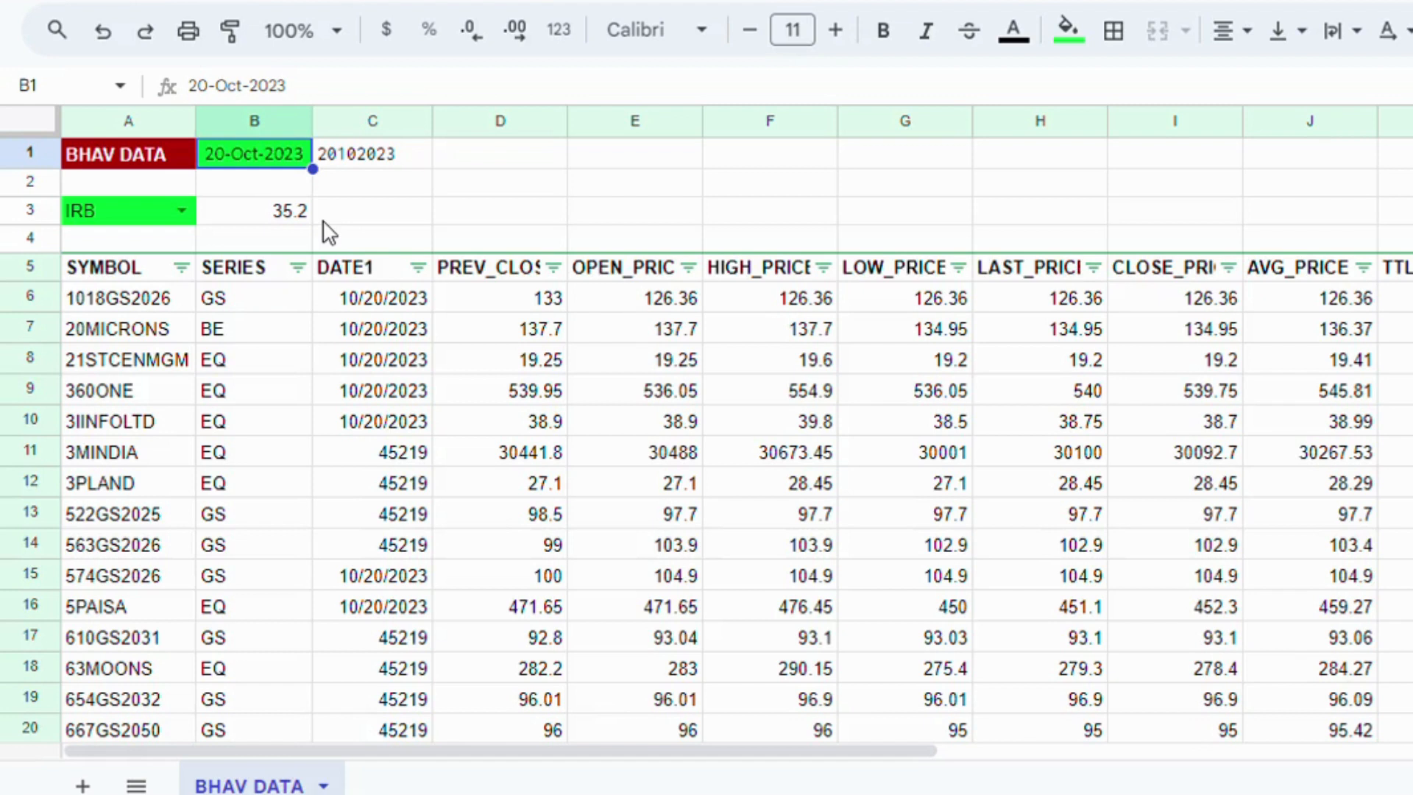
Switch the symbol in A3 to HDFC to look up its price for the selected date
{"action": "left_click", "coordinate": [180, 211]}
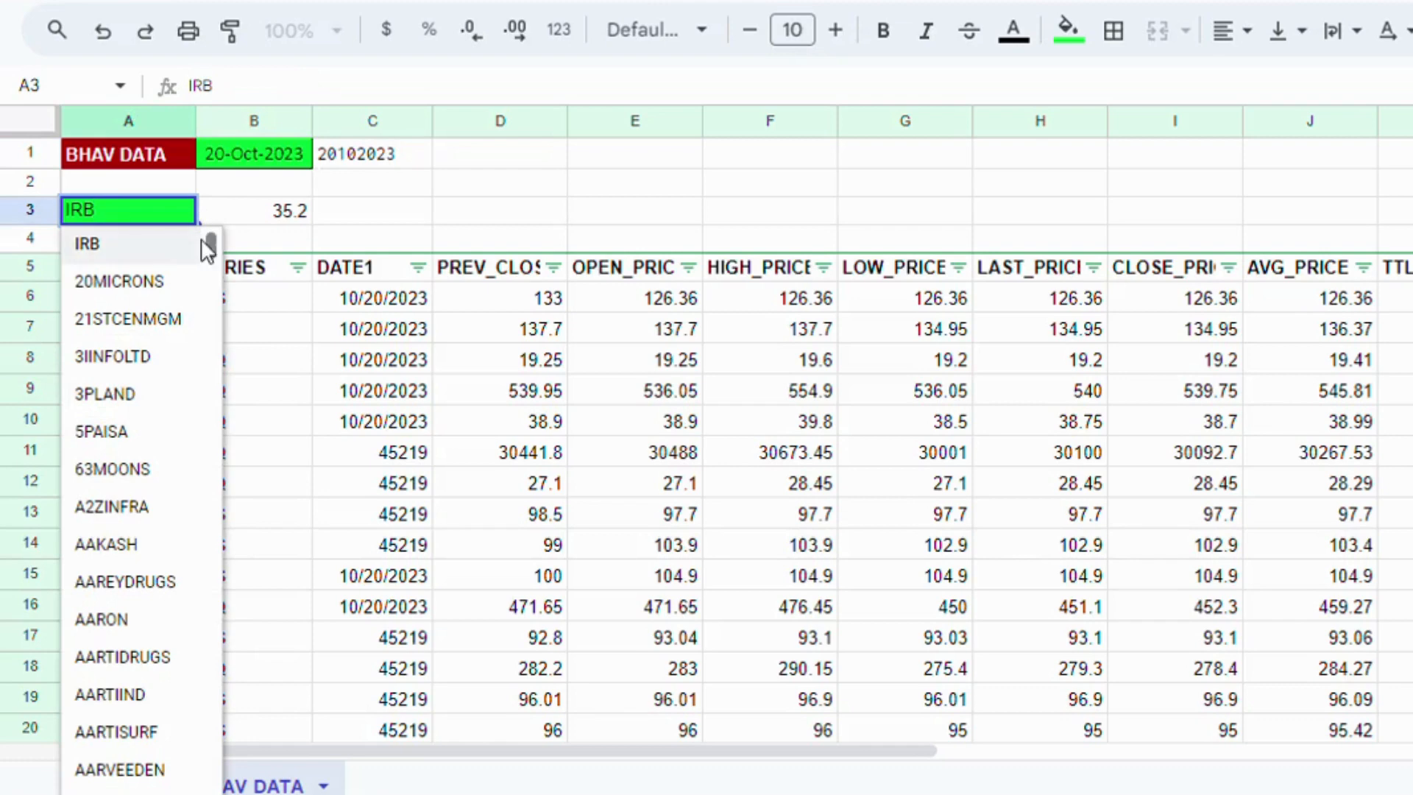
{"action": "left_click_drag", "start_coordinate": [214, 240], "coordinate": [214, 423]}
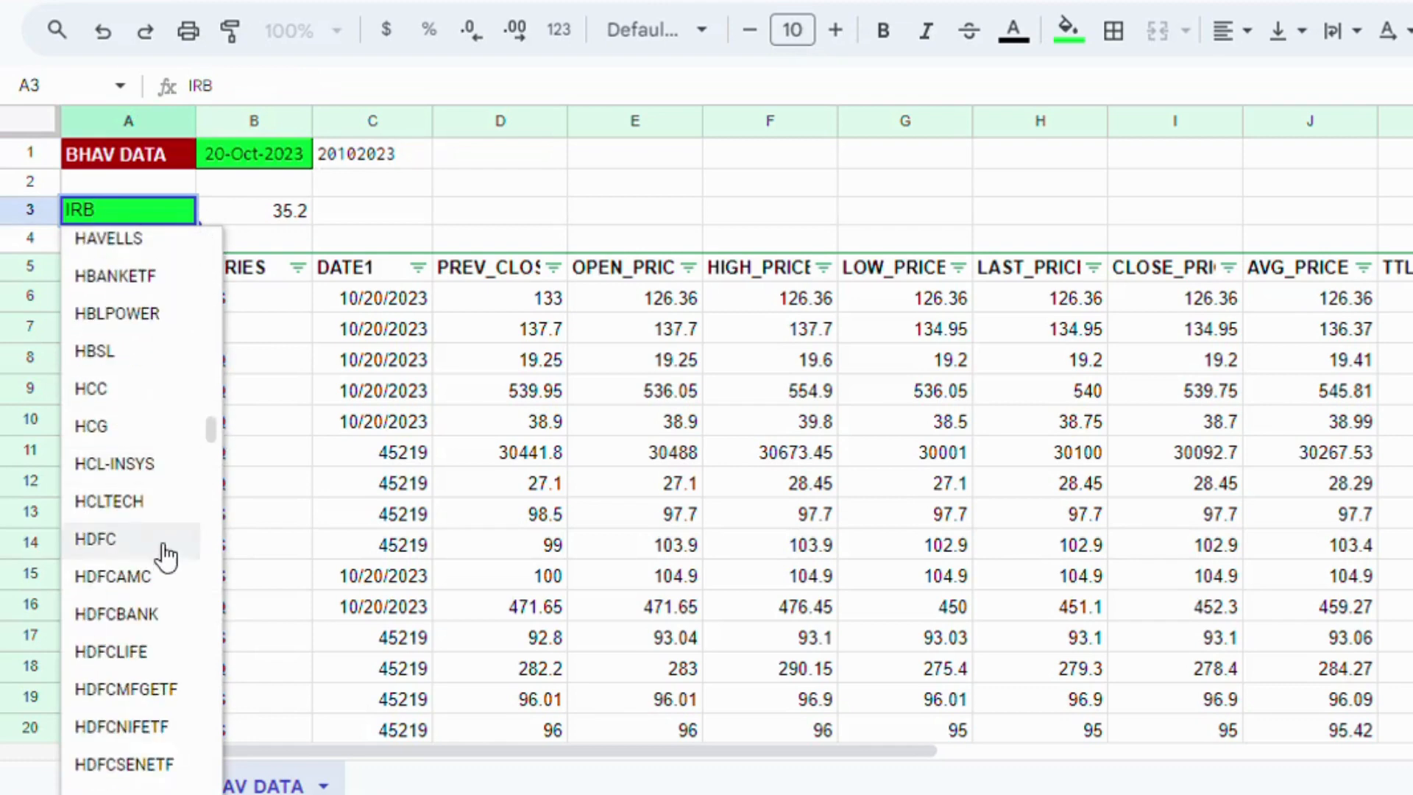
{"action": "left_click", "coordinate": [111, 541]}
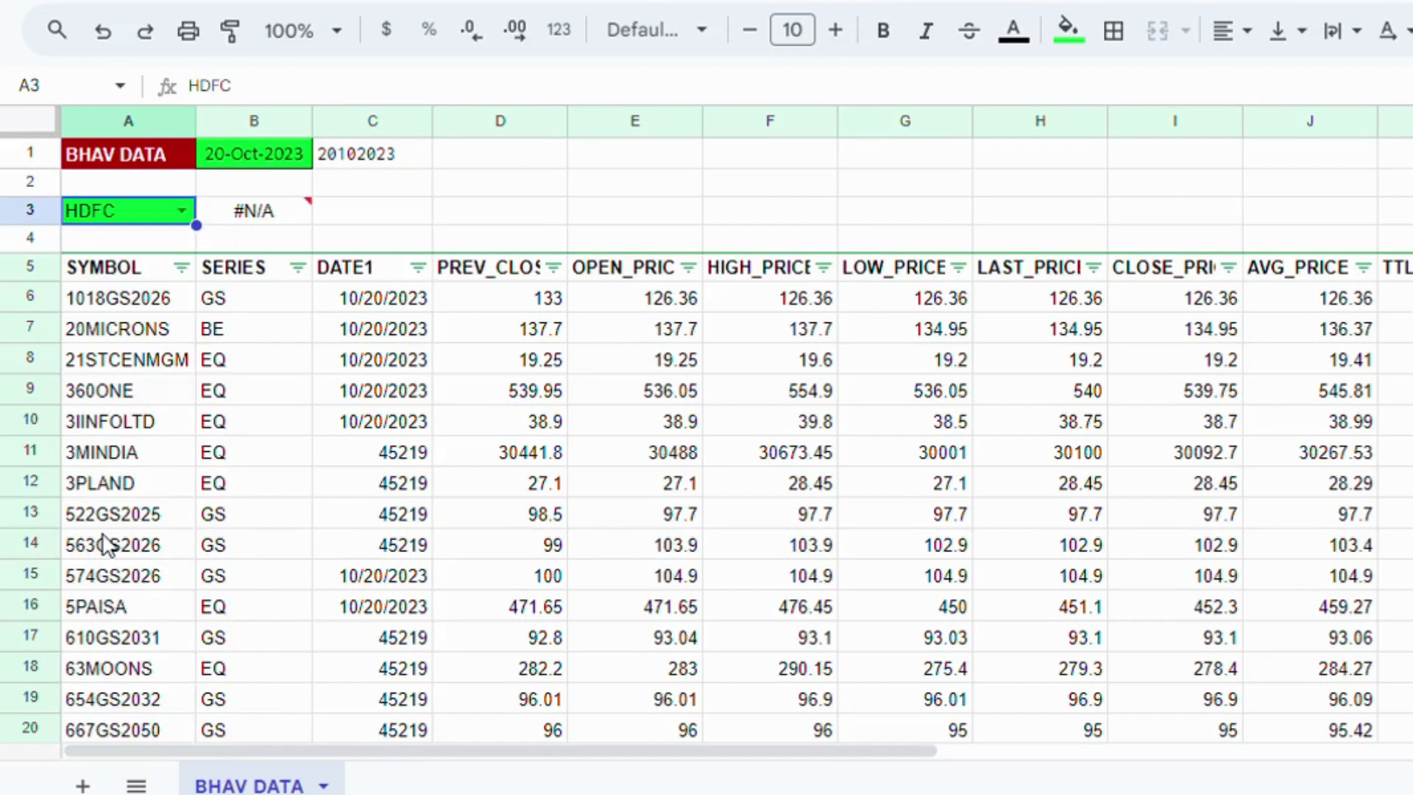
Switch the symbol in A3 to JSL to look up its price for the selected date
{"action": "left_click", "coordinate": [184, 209]}
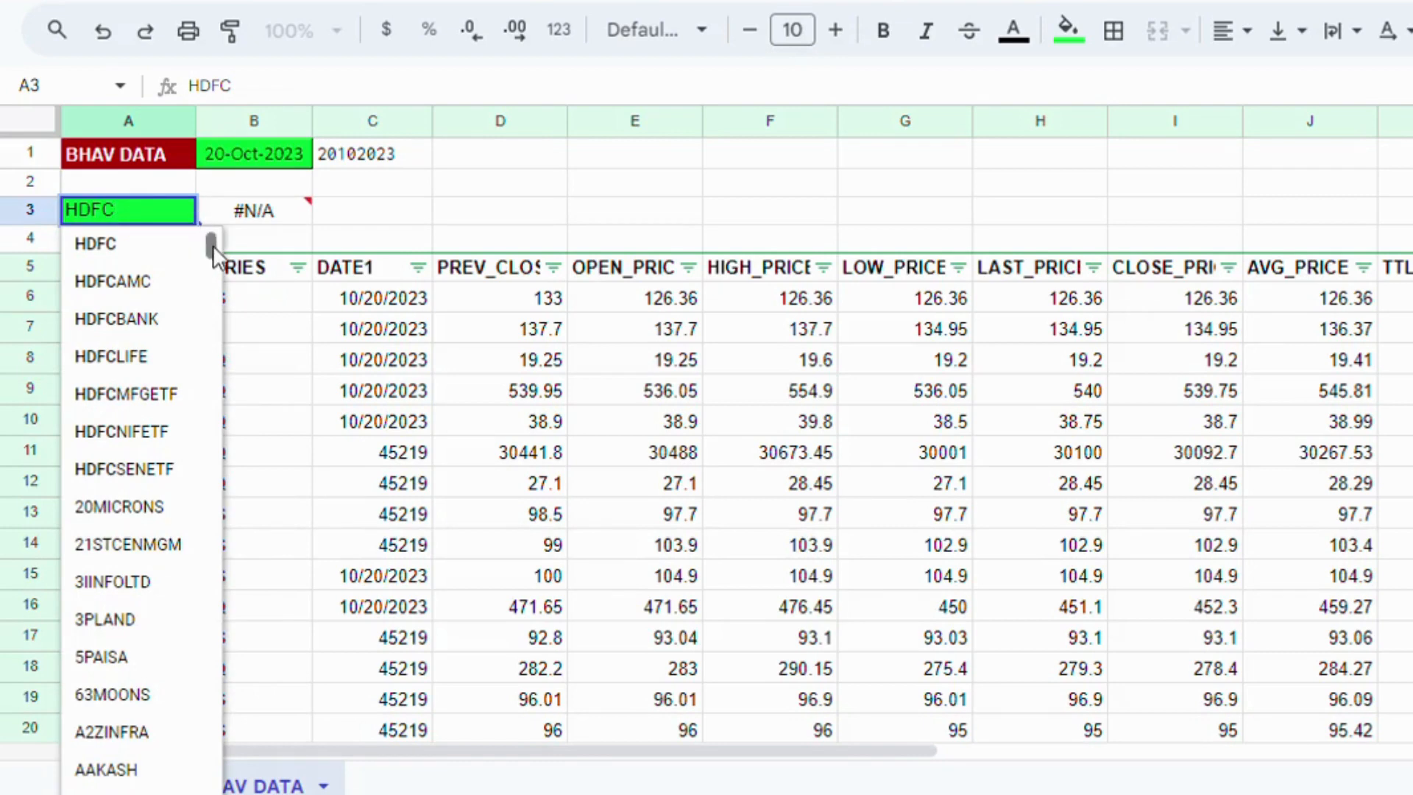
{"action": "left_click_drag", "start_coordinate": [214, 245], "coordinate": [213, 492]}
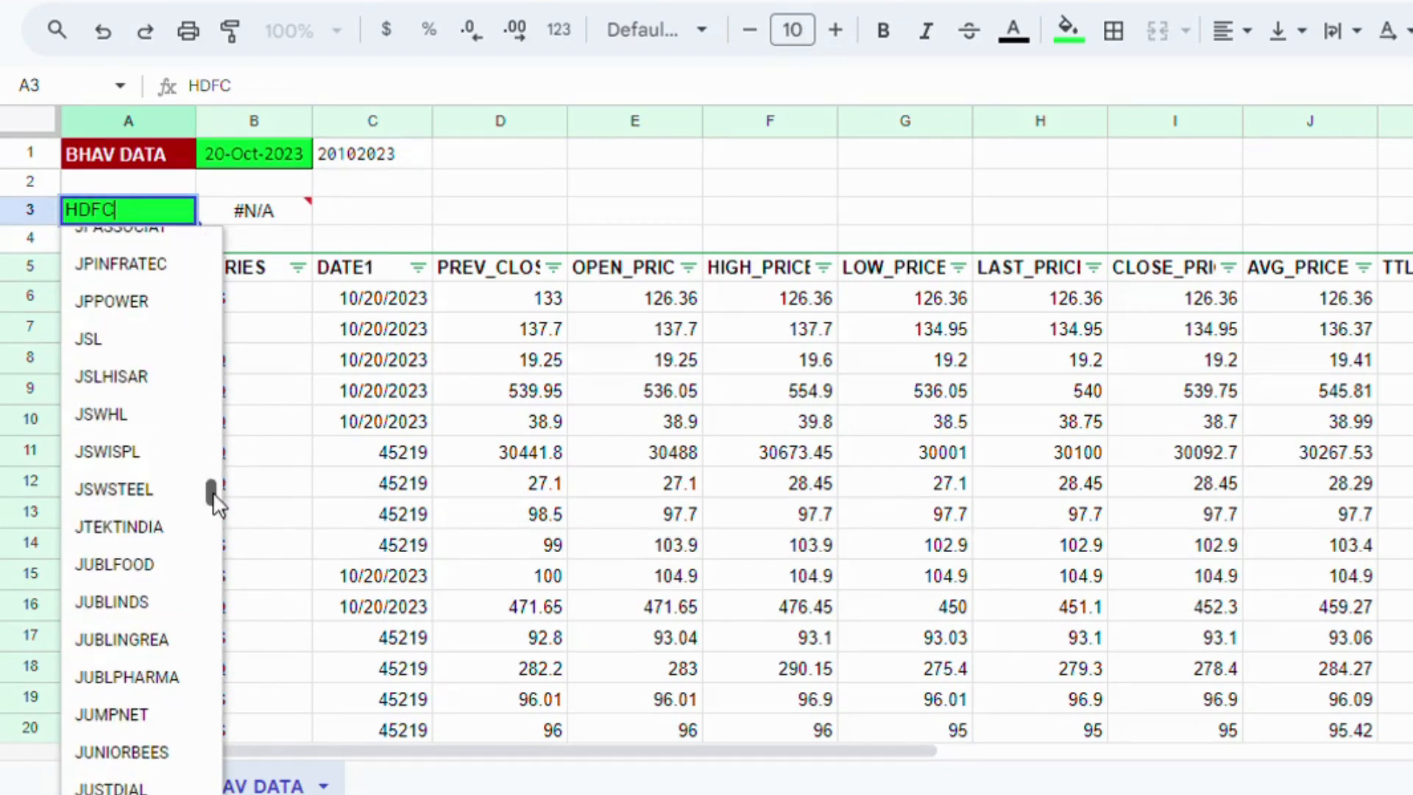
{"action": "left_click", "coordinate": [124, 342]}
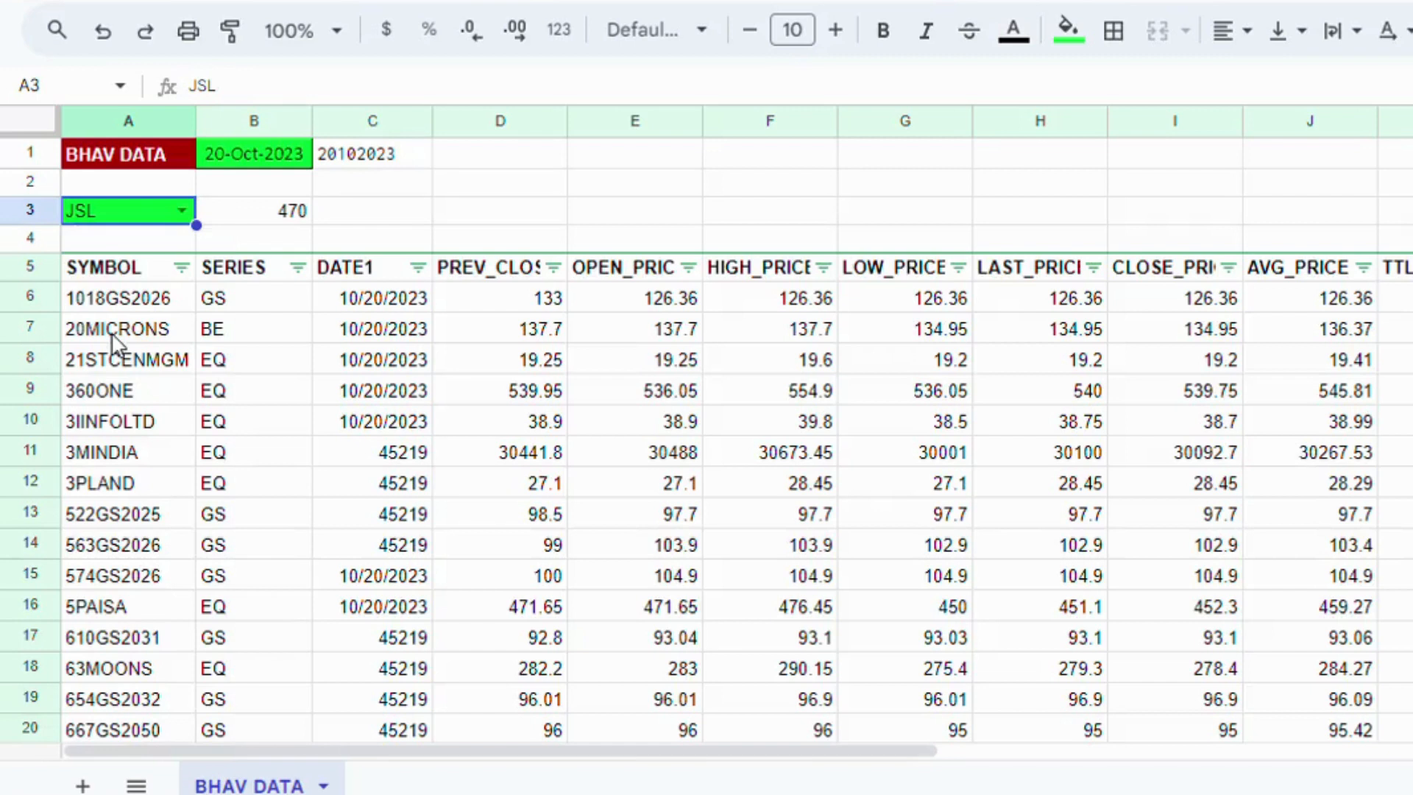